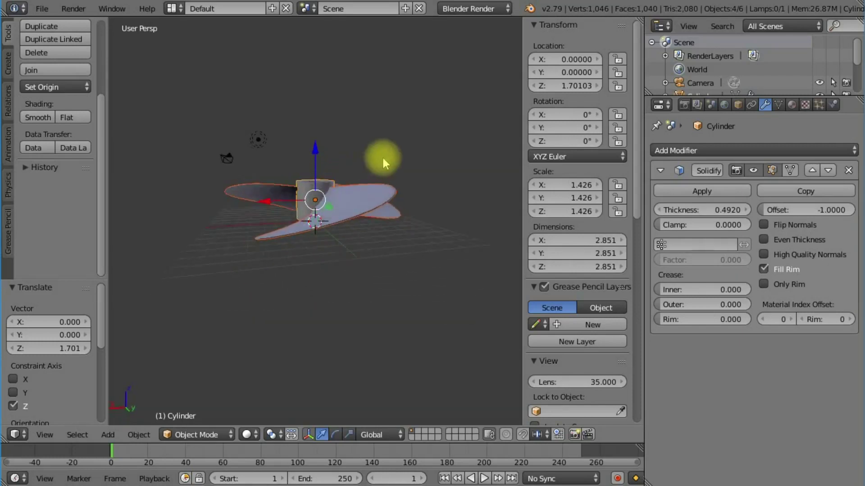
# Orbit and zoom around the finished three-bladed propeller, ending on an almost edge-on view.
pyautogui.moveTo(366, 227)
pyautogui.mouseDown(button='middle')
pyautogui.moveTo(387, 229)
pyautogui.moveTo(386, 240)
pyautogui.moveTo(319, 191)
pyautogui.moveTo(361, 237)
pyautogui.mouseUp(button='middle')
pyautogui.scroll(4, 360, 235)
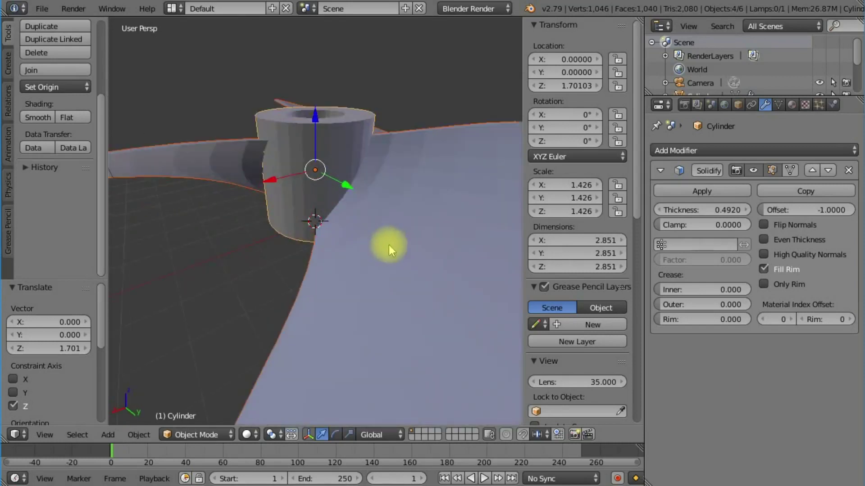
pyautogui.scroll(-2, 393, 247)
pyautogui.moveTo(406, 253); pyautogui.dragTo(365, 278, button='middle')
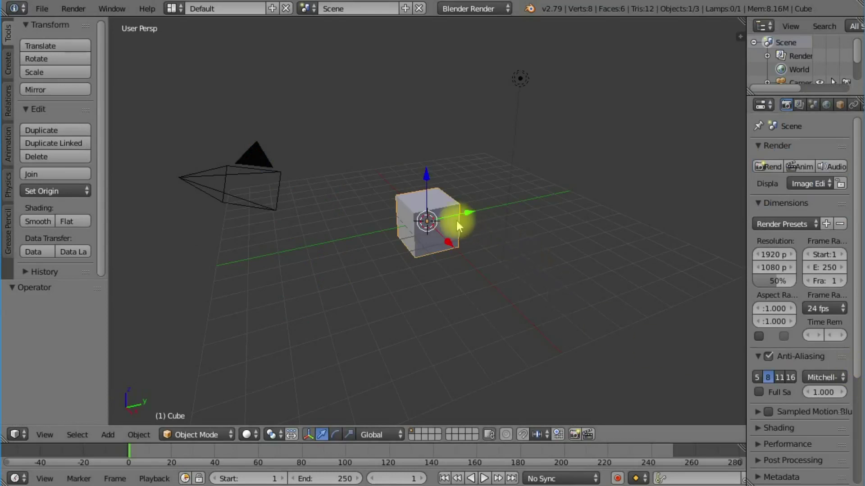
# Delete the default cube, leaving only the camera and lamp.
pyautogui.press('x')
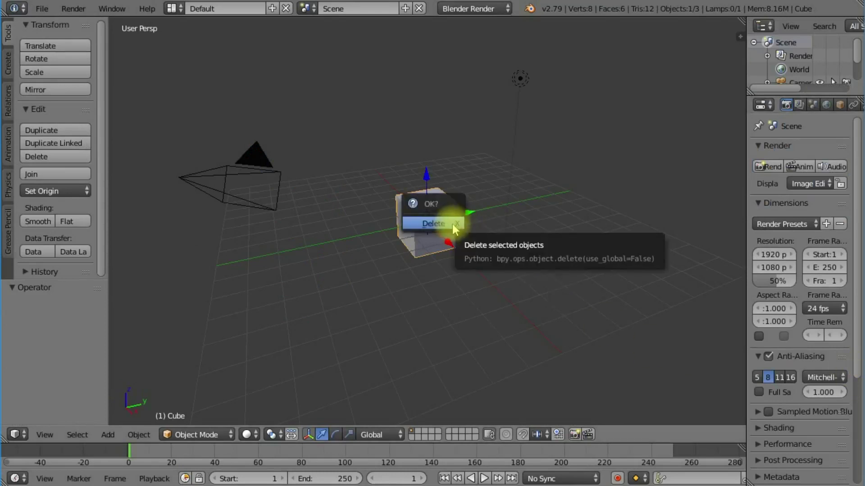
pyautogui.click(458, 222)
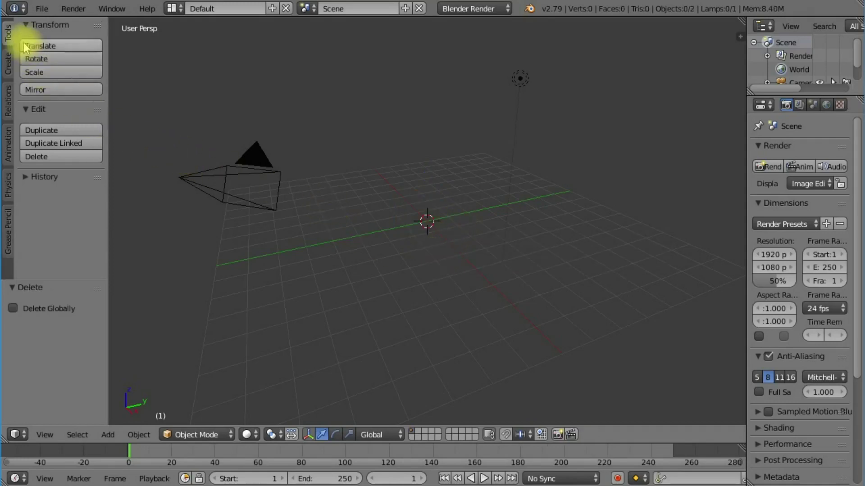
# Add a 32-vertex cylinder and a radius-1 plane at the origin from the Create tab.
pyautogui.click(9, 63)
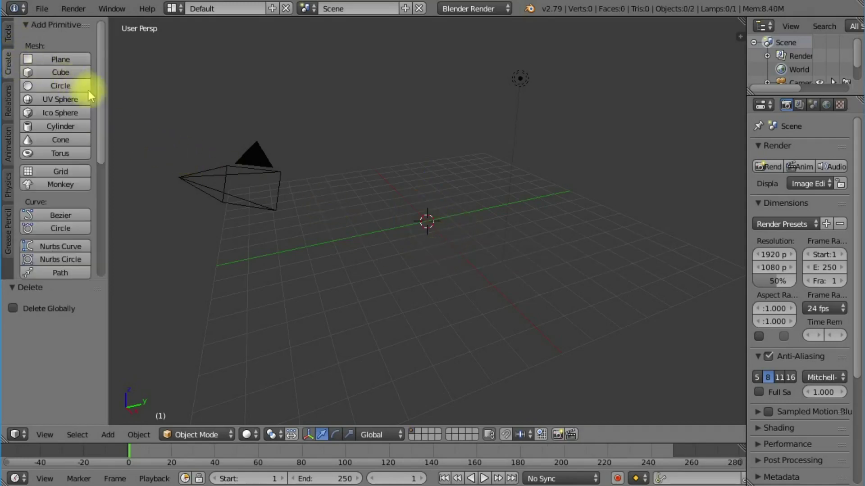
pyautogui.click(59, 128)
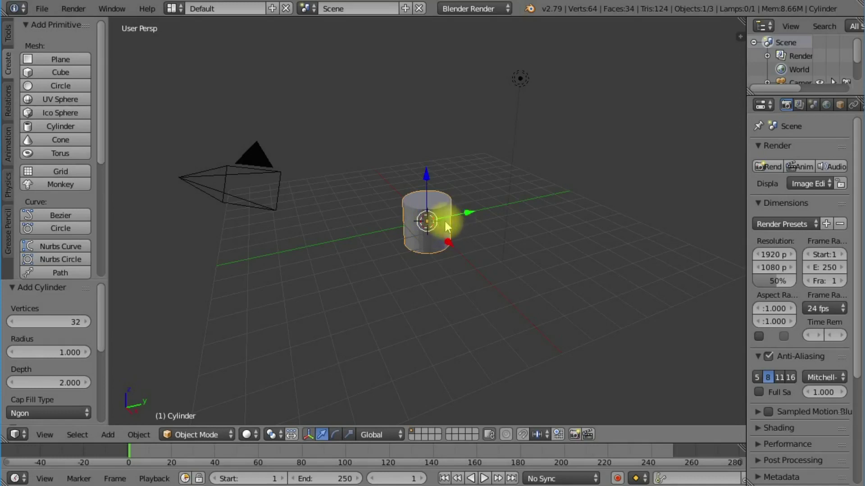
pyautogui.click(55, 62)
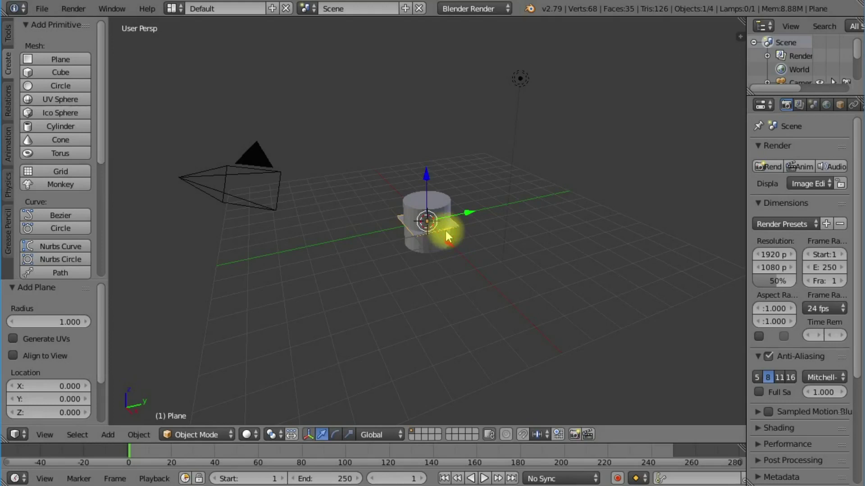
# Rotate the plane 90° about the Y axis so it stands upright.
pyautogui.press('r')
pyautogui.write('y')
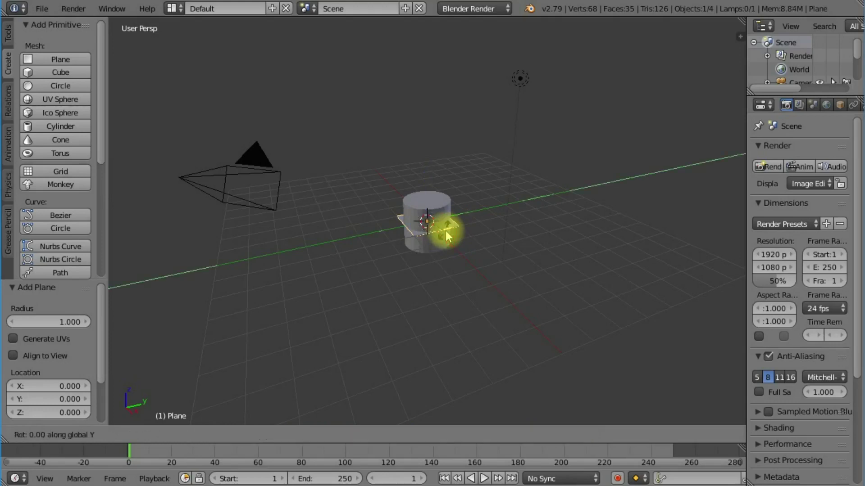
pyautogui.write('90')
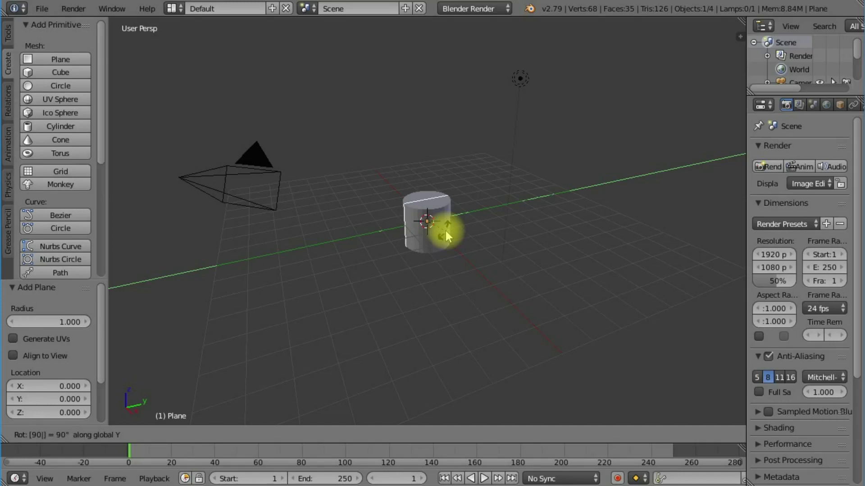
pyautogui.press('Return')
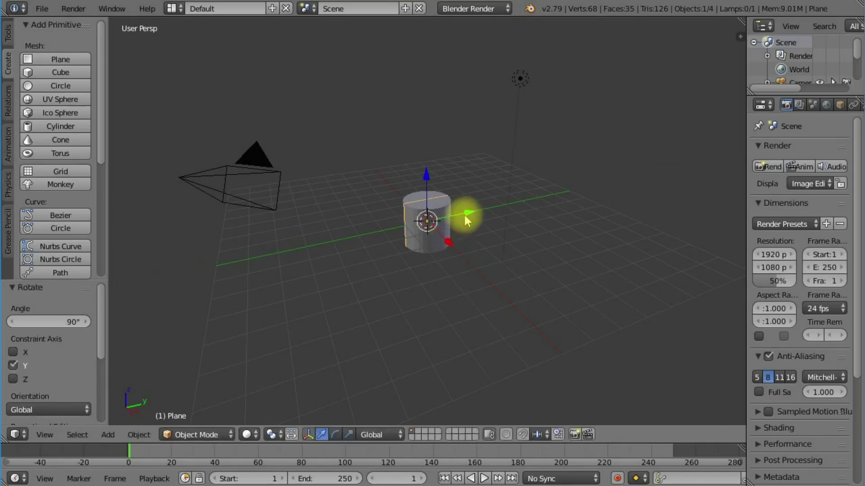
# Move the upright plane along Y to Y 0.290, just beside the cylinder, checking in Right view.
pyautogui.moveTo(468, 214); pyautogui.dragTo(508, 204)
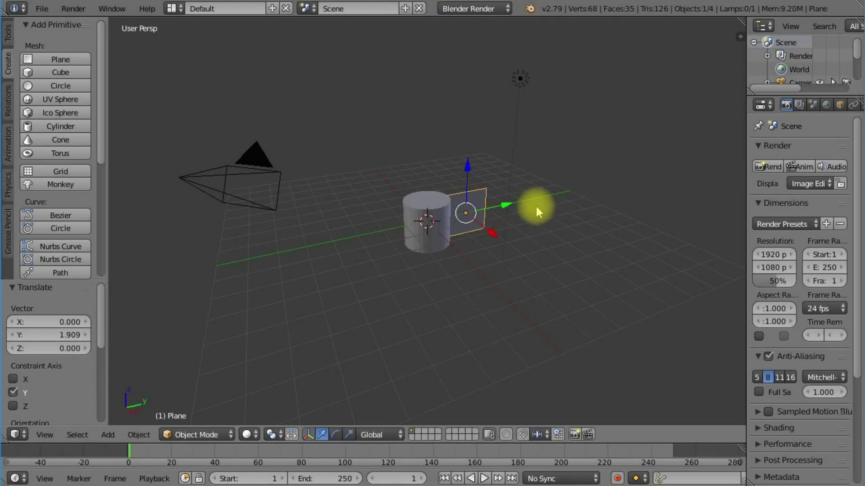
pyautogui.press('KP_3')
pyautogui.moveTo(521, 221)
pyautogui.mouseDown()
pyautogui.moveTo(586, 221)
pyautogui.moveTo(518, 222)
pyautogui.moveTo(527, 223)
pyautogui.mouseUp()
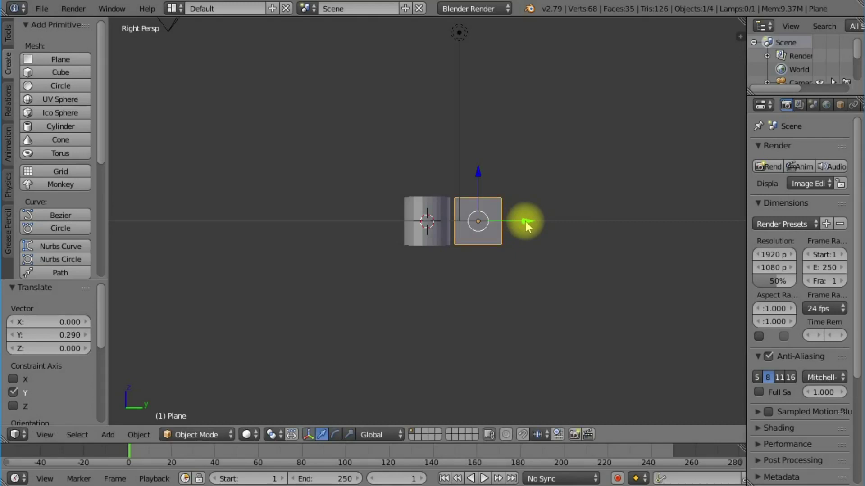
# Scale the plane up into a long blade, settling at a scale of 0.991.
pyautogui.press('s')
pyautogui.press('Escape')
pyautogui.press('s')
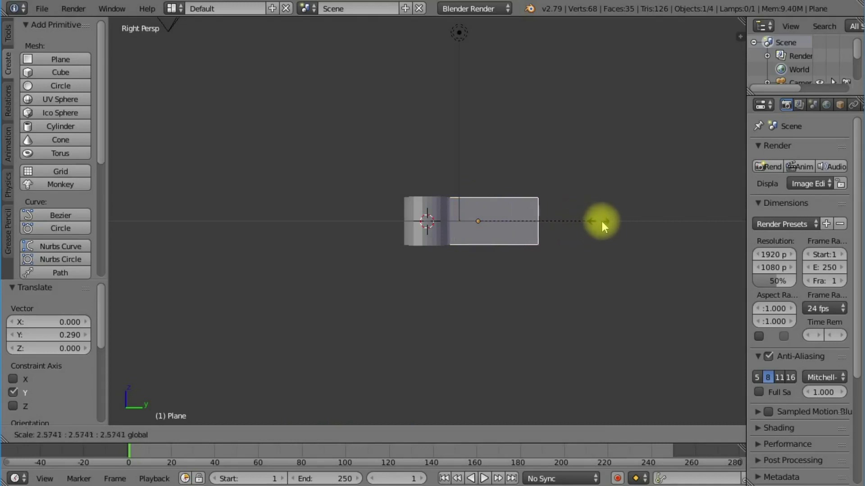
pyautogui.click(619, 224)
pyautogui.press('s')
pyautogui.click(618, 223)
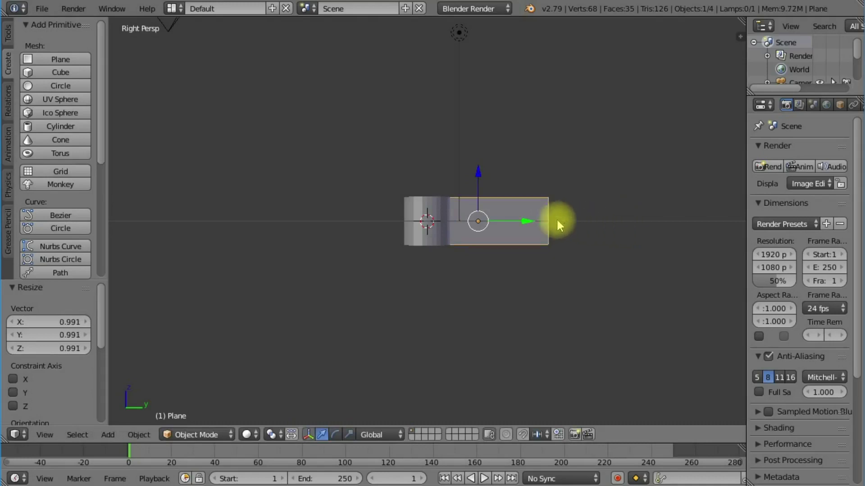
# Shift the plane −0.523 along Y so its edge meets the cylinder's side.
pyautogui.moveTo(538, 224); pyautogui.dragTo(565, 225)
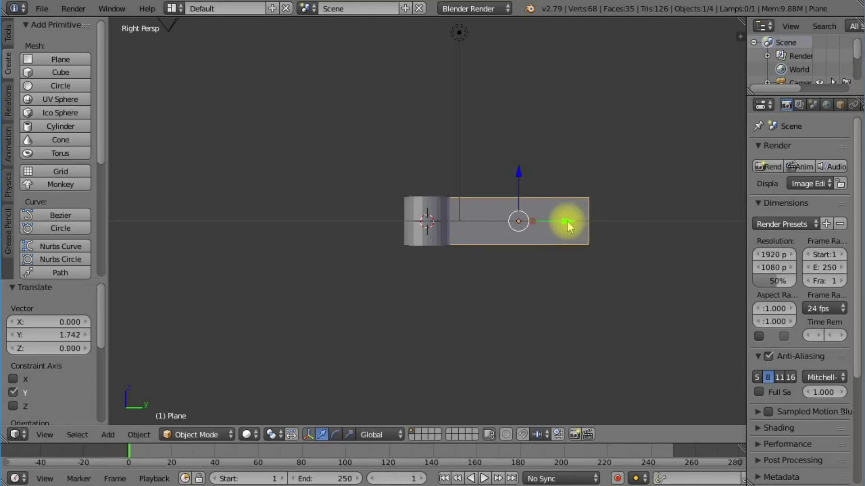
pyautogui.moveTo(566, 220)
pyautogui.mouseDown()
pyautogui.moveTo(600, 223)
pyautogui.moveTo(545, 224)
pyautogui.moveTo(576, 217)
pyautogui.moveTo(555, 223)
pyautogui.mouseUp()
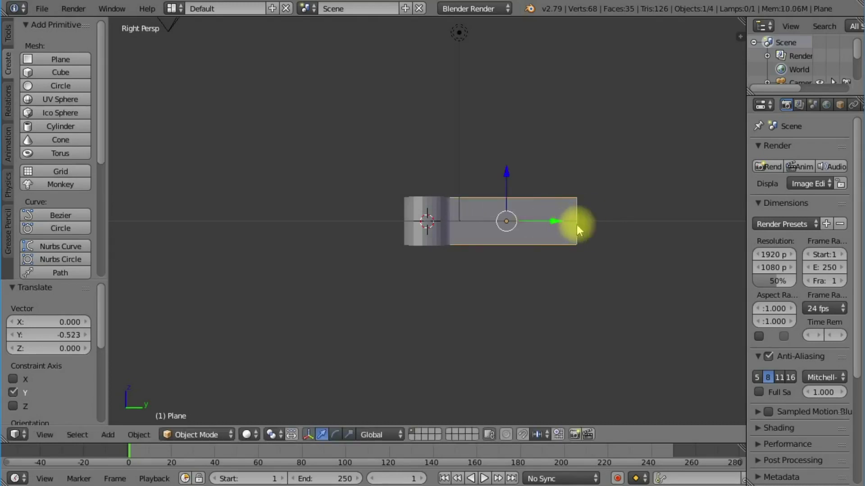
pyautogui.scroll(1, 612, 239)
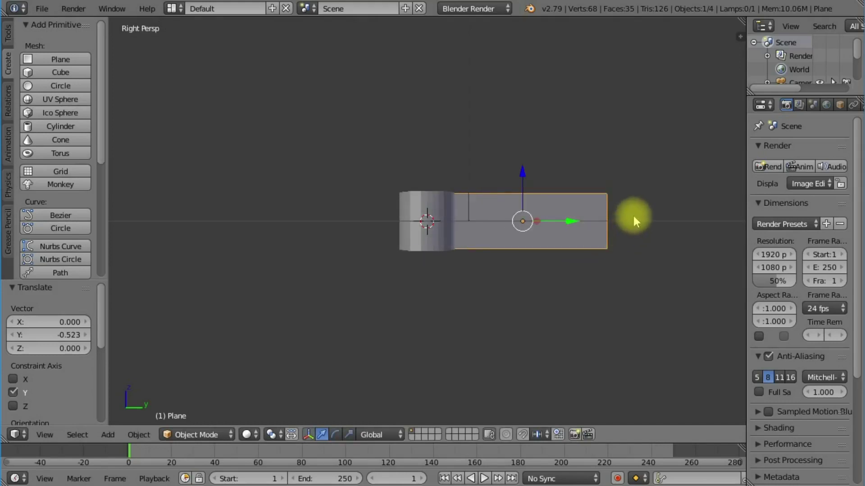
# In Edit Mode, raise the plane's top-right corner vertex and pull it slightly inward along Y.
pyautogui.press('Tab')
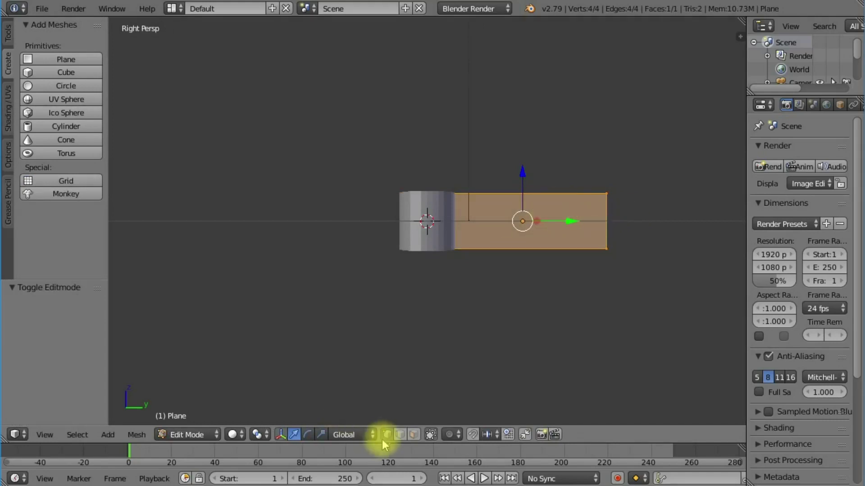
pyautogui.rightClick(609, 195)
pyautogui.press('g')
pyautogui.press('z')
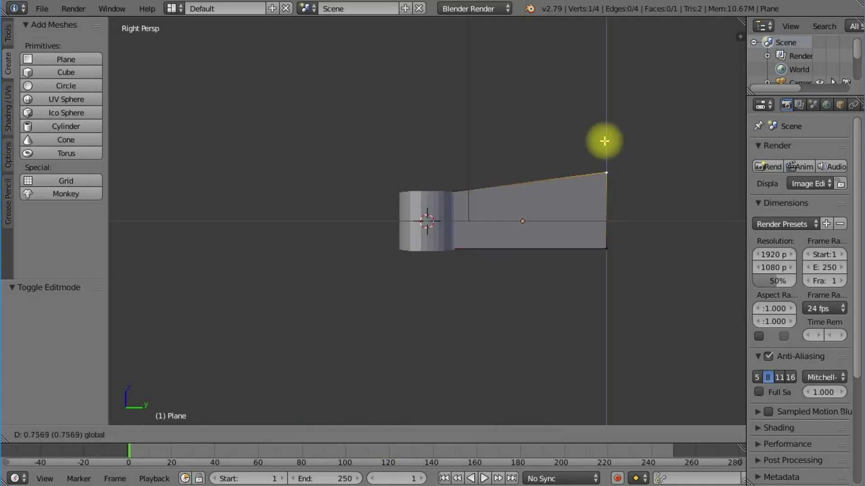
pyautogui.click(579, 149)
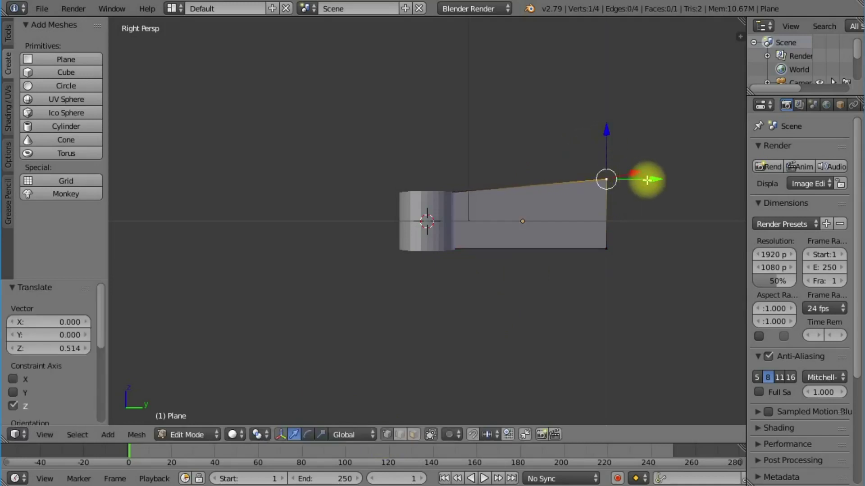
pyautogui.press('g')
pyautogui.press('y')
pyautogui.click(631, 182)
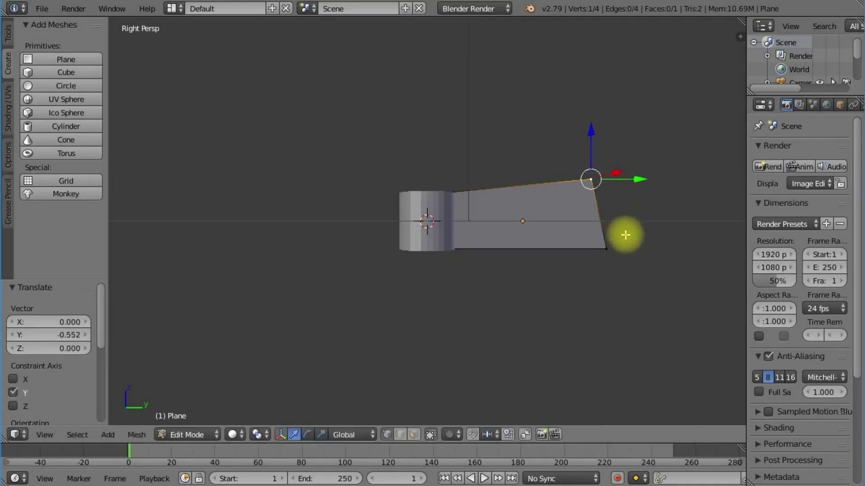
# Lower the bottom-right corner and raise the top-right corner to taper the blade, then shift it 0.798 along Y.
pyautogui.rightClick(608, 249)
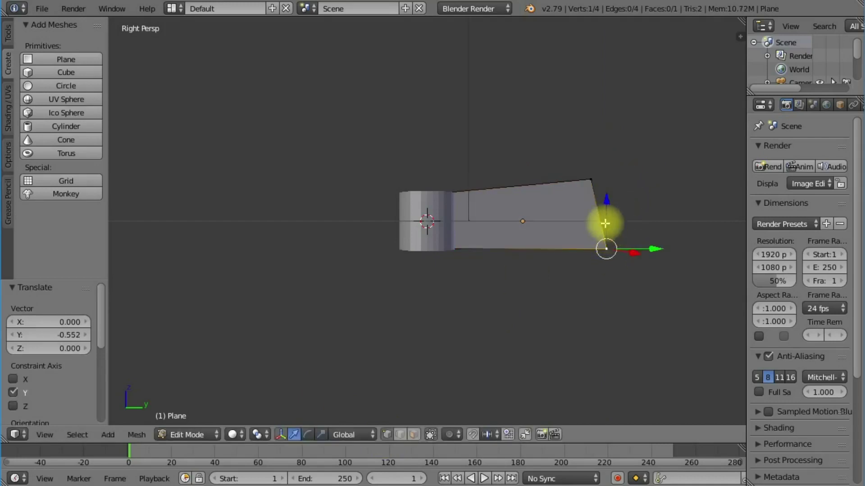
pyautogui.press('g')
pyautogui.press('z')
pyautogui.click(605, 243)
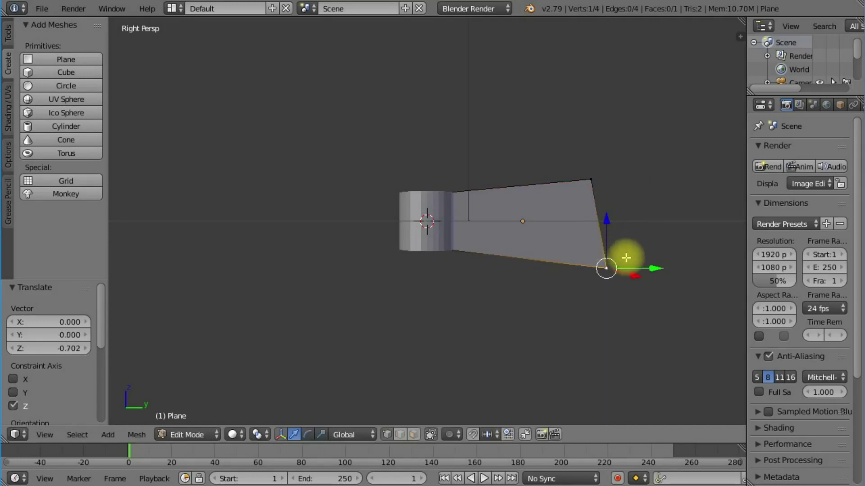
pyautogui.rightClick(589, 179)
pyautogui.press('g')
pyautogui.press('z')
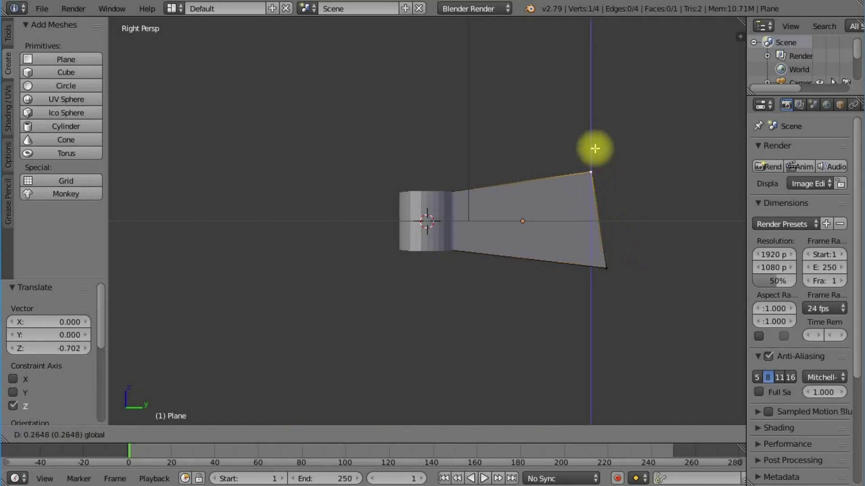
pyautogui.click(593, 147)
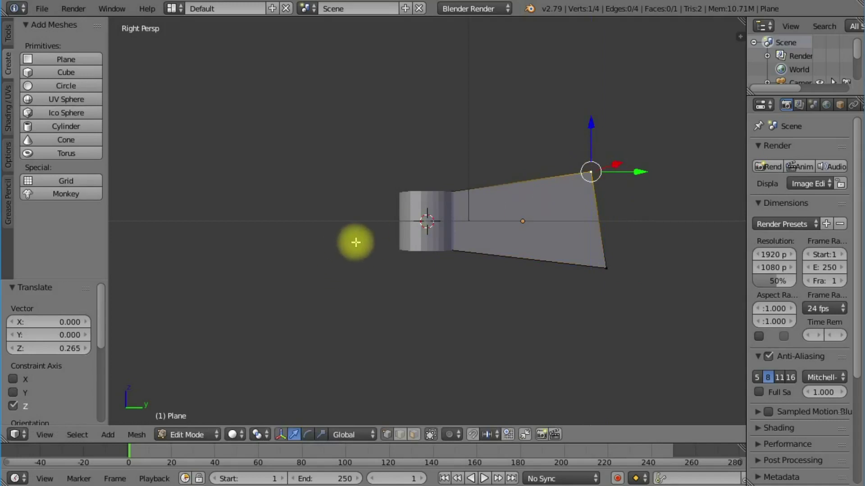
pyautogui.press('Tab')
pyautogui.moveTo(568, 221); pyautogui.dragTo(591, 225)
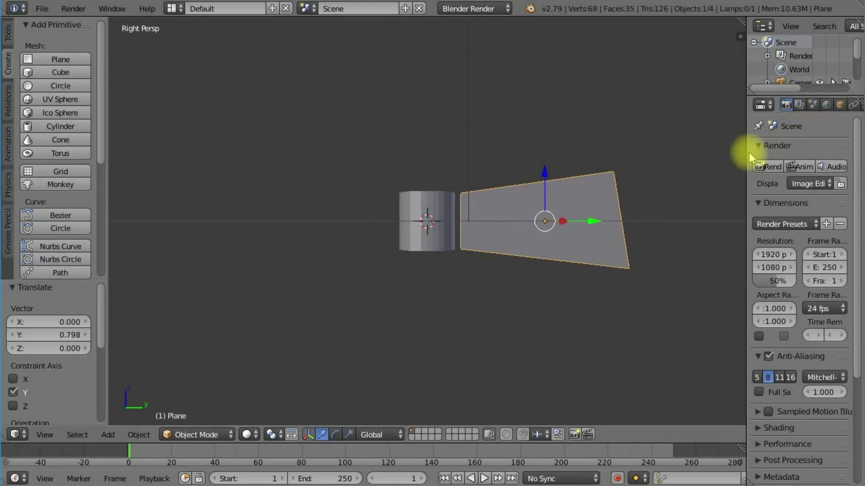
# Add a Subdivision Surface modifier to the blade with View and Render levels both set to 3.
pyautogui.moveTo(746, 153); pyautogui.dragTo(645, 157)
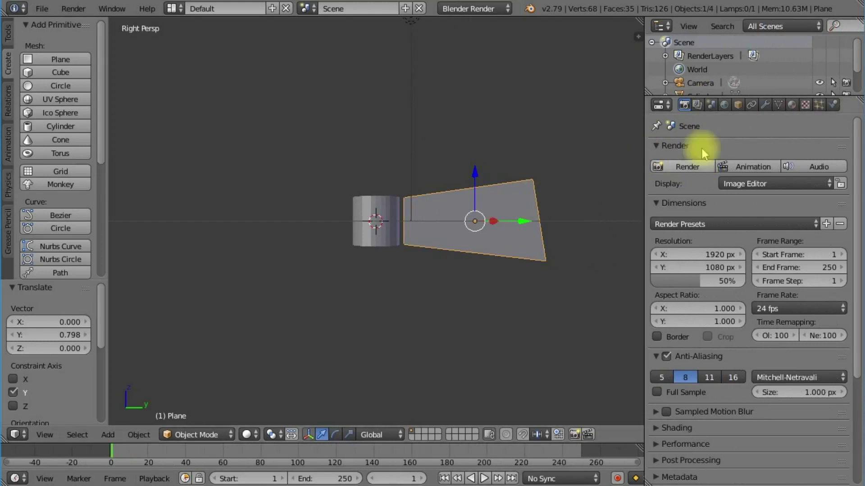
pyautogui.click(764, 105)
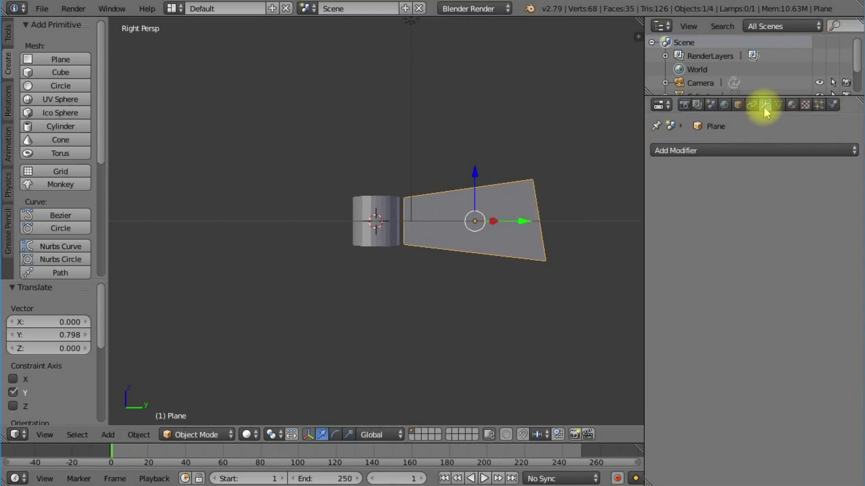
pyautogui.click(736, 148)
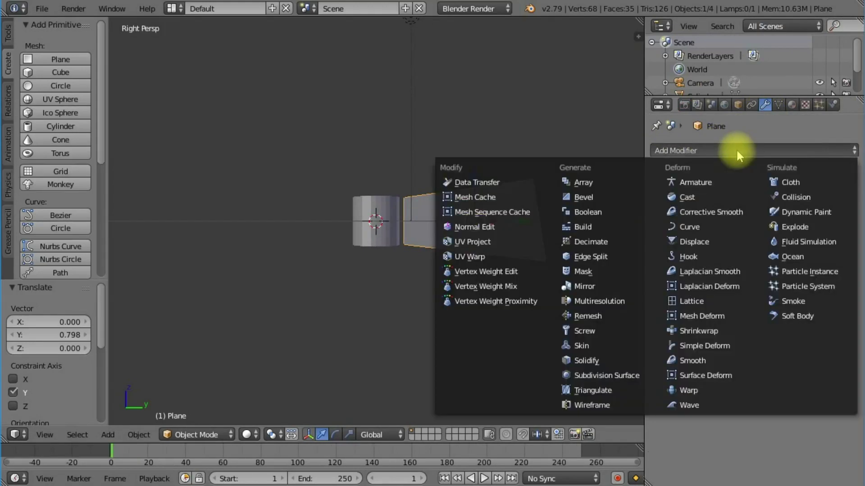
pyautogui.click(616, 377)
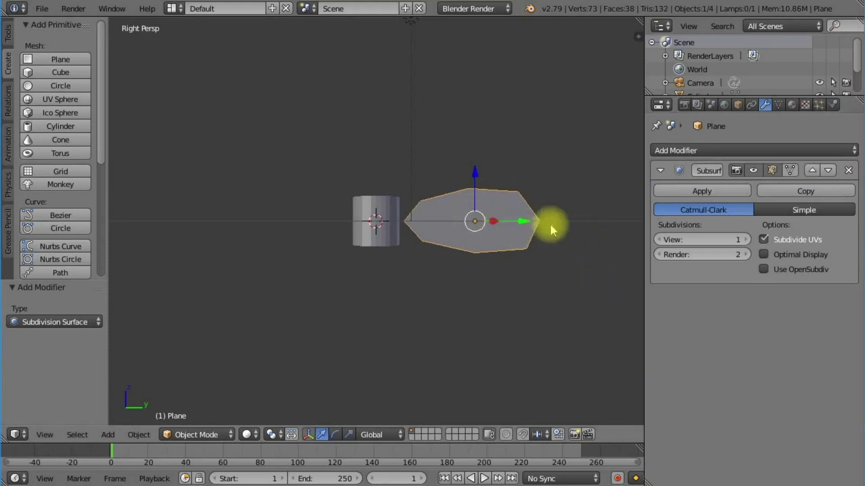
pyautogui.click(745, 238)
pyautogui.click(745, 239)
pyautogui.click(745, 254)
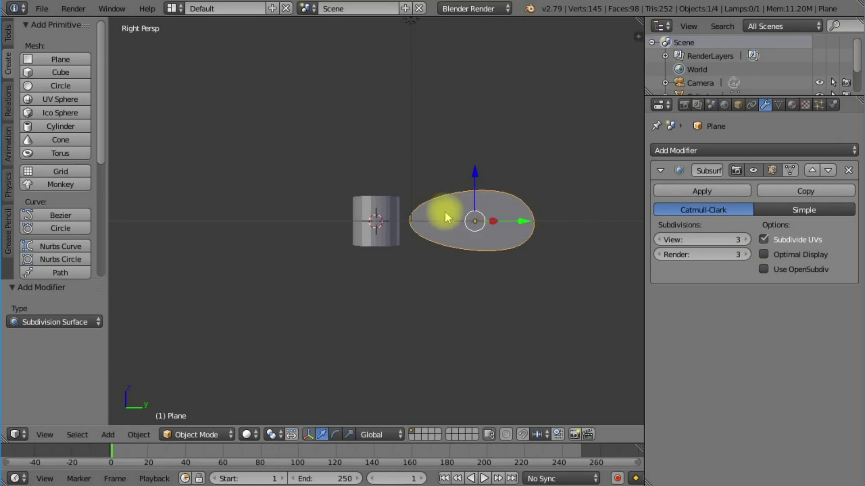
# In Edit Mode, clear the selection and select the blade's hub-side, top and bottom edges.
pyautogui.press('Tab')
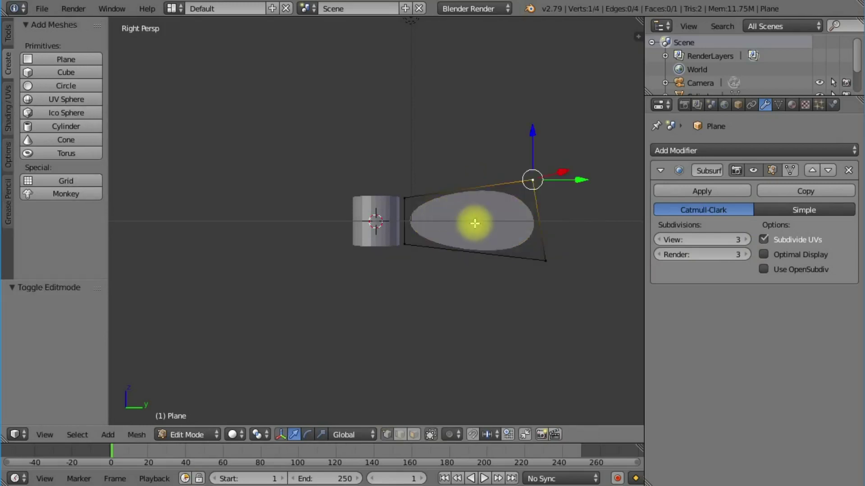
pyautogui.click(399, 435)
pyautogui.rightClick(405, 228)
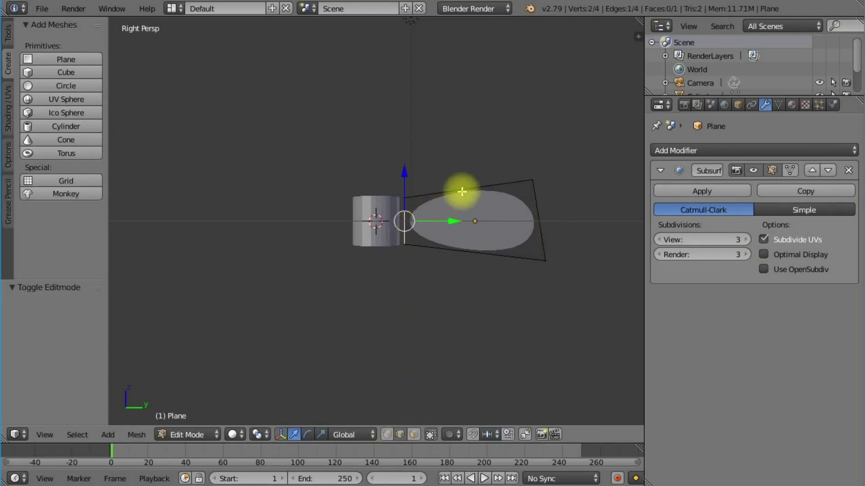
pyautogui.keyDown('shift'); pyautogui.rightClick(462, 188); pyautogui.keyUp('shift')
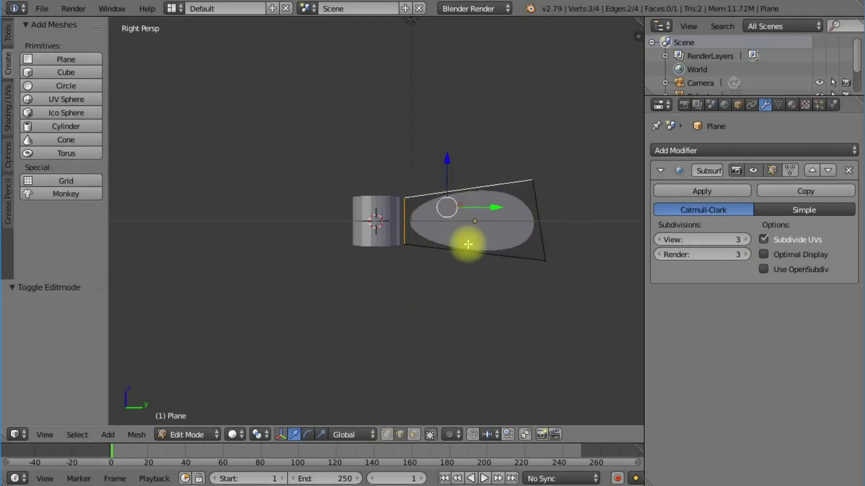
pyautogui.keyDown('shift'); pyautogui.rightClick(469, 255); pyautogui.keyUp('shift')
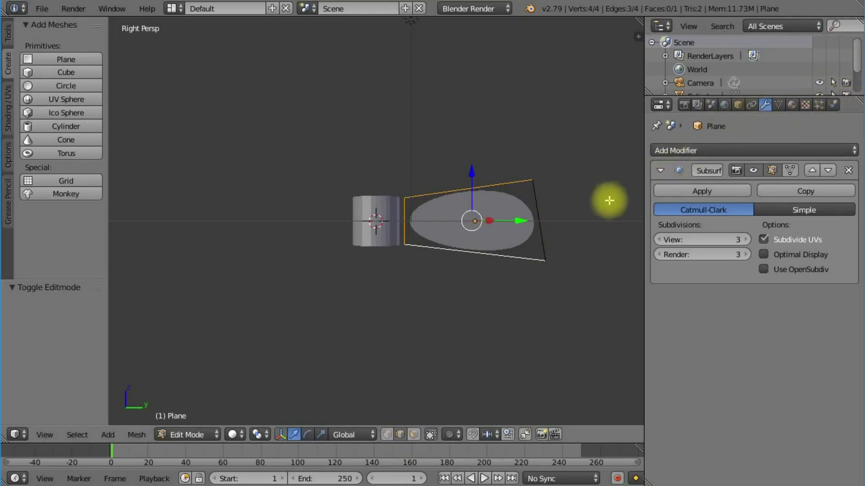
# Set Mean Crease to 1.00 on the selected edges, then select only the blade's outer right edge.
pyautogui.press('n')
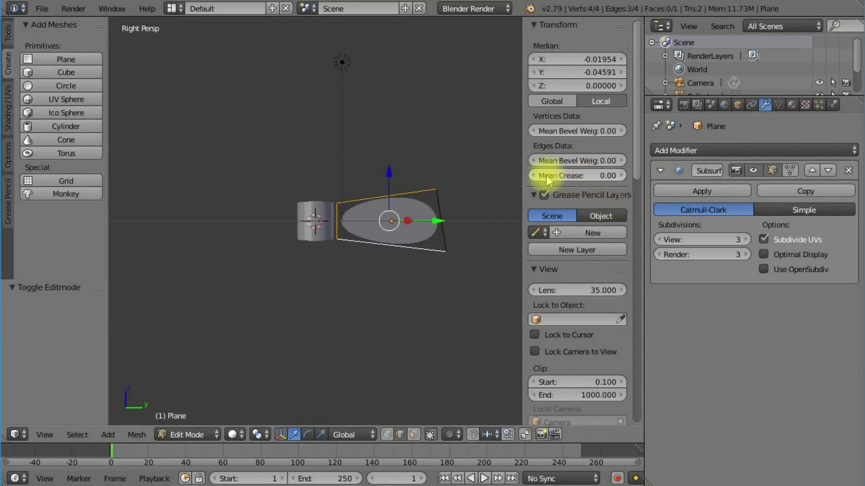
pyautogui.moveTo(547, 175); pyautogui.dragTo(555, 174)
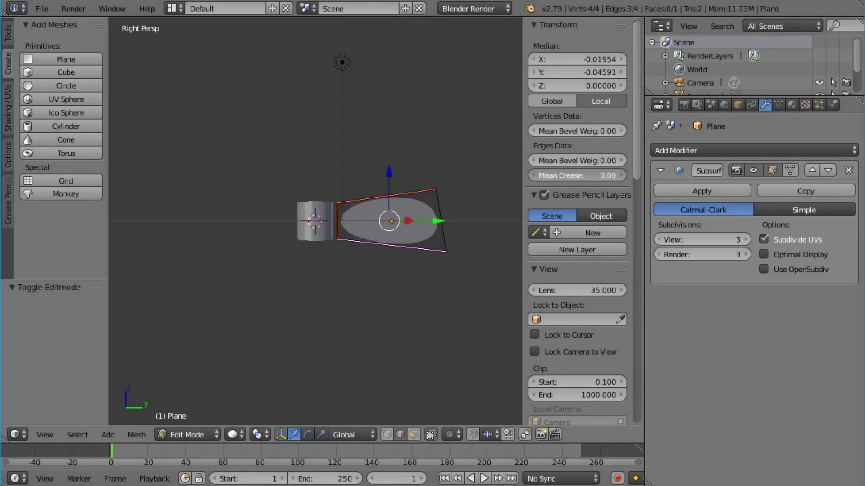
pyautogui.moveTo(576, 176); pyautogui.dragTo(550, 174)
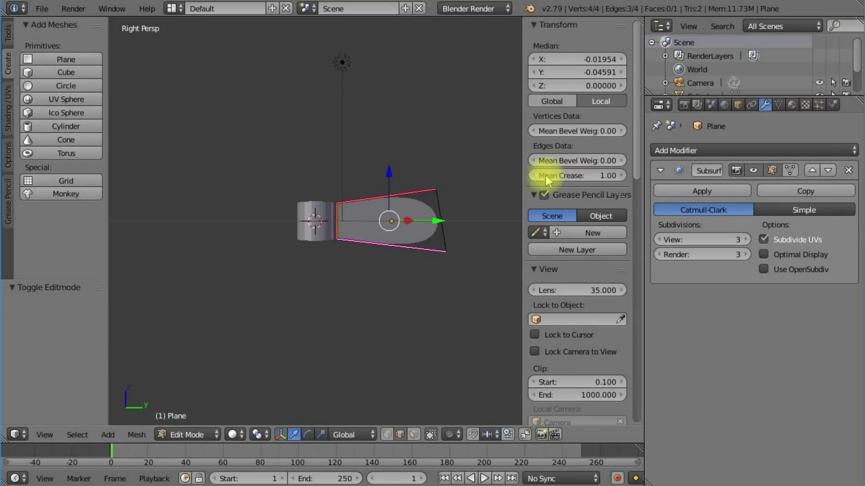
pyautogui.rightClick(440, 219)
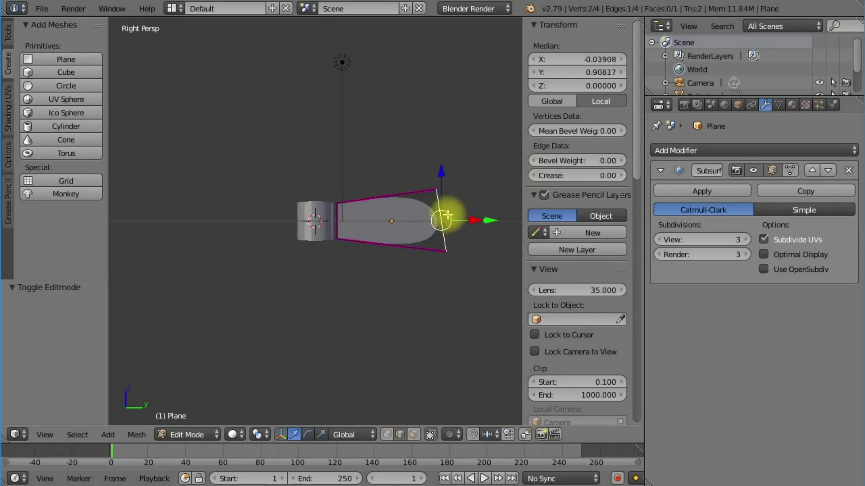
# Use Loop Cut and Slide to split the blade lengthwise into two faces, sliding the new edge toward the bottom.
pyautogui.press('Tab')
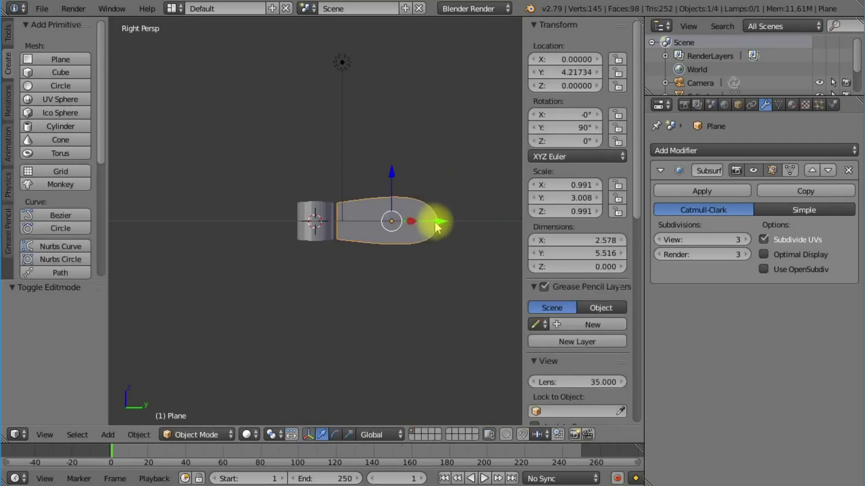
pyautogui.press('Tab')
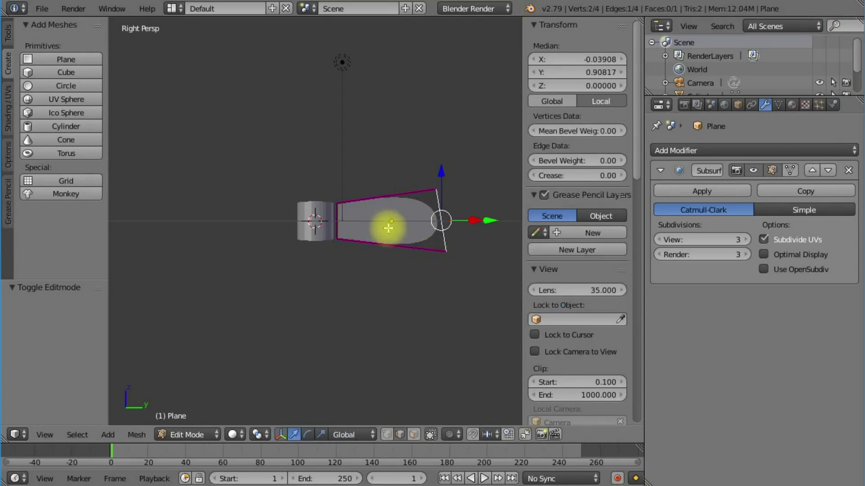
pyautogui.click(10, 43)
pyautogui.moveTo(99, 150); pyautogui.dragTo(101, 207)
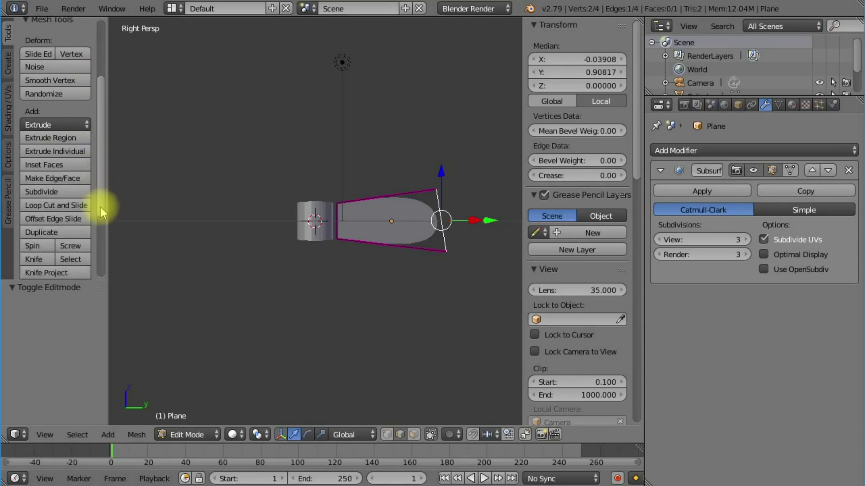
pyautogui.click(46, 204)
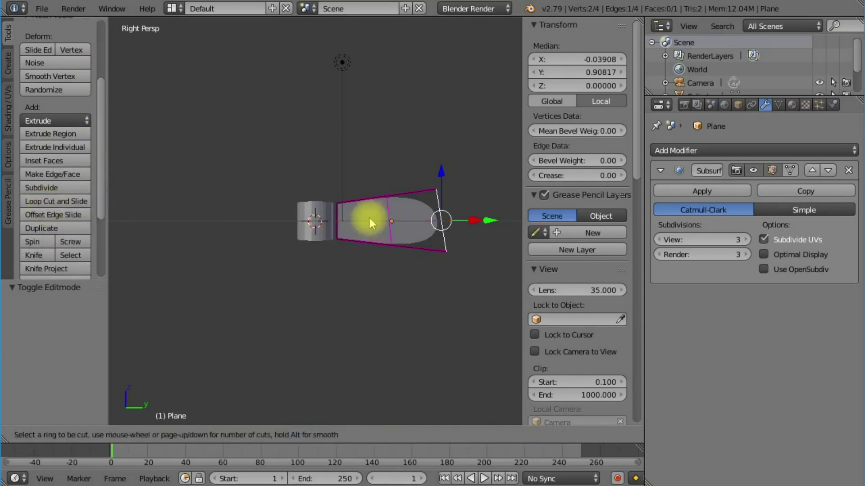
pyautogui.click(350, 223)
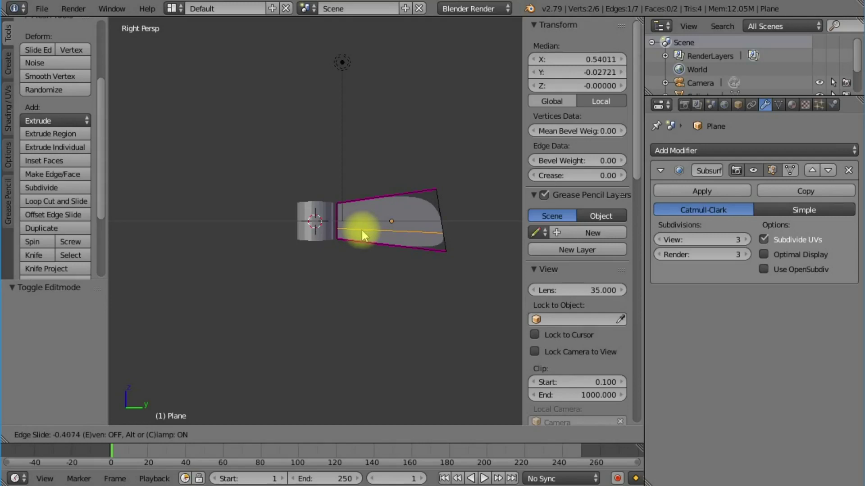
pyautogui.click(361, 231)
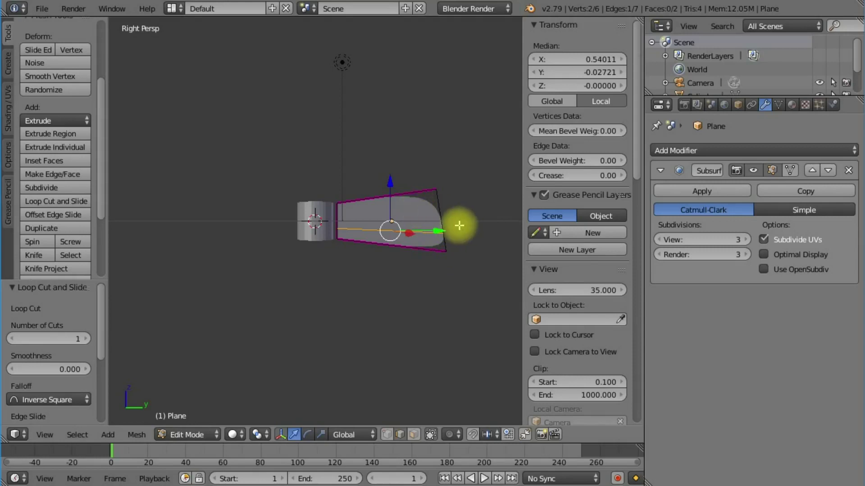
# Back in Object Mode, apply the Subdivision Surface modifier to bake the curved blade into the mesh.
pyautogui.press('Tab')
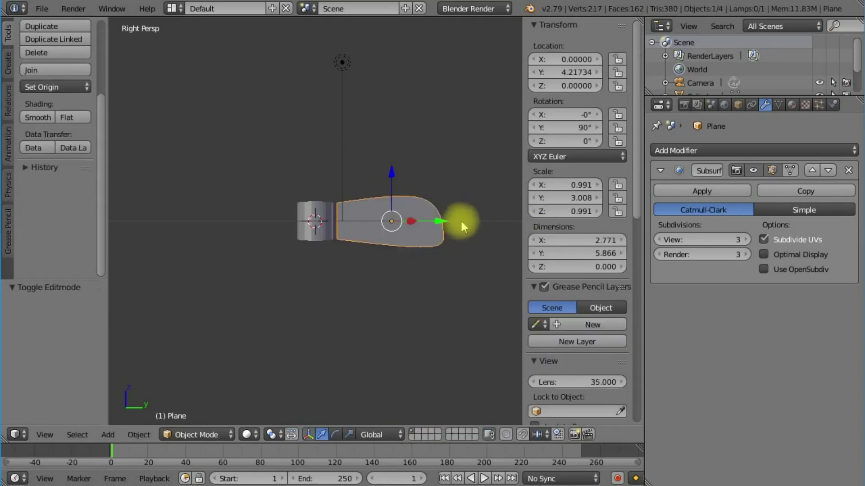
pyautogui.moveTo(460, 218); pyautogui.dragTo(411, 247, button='middle')
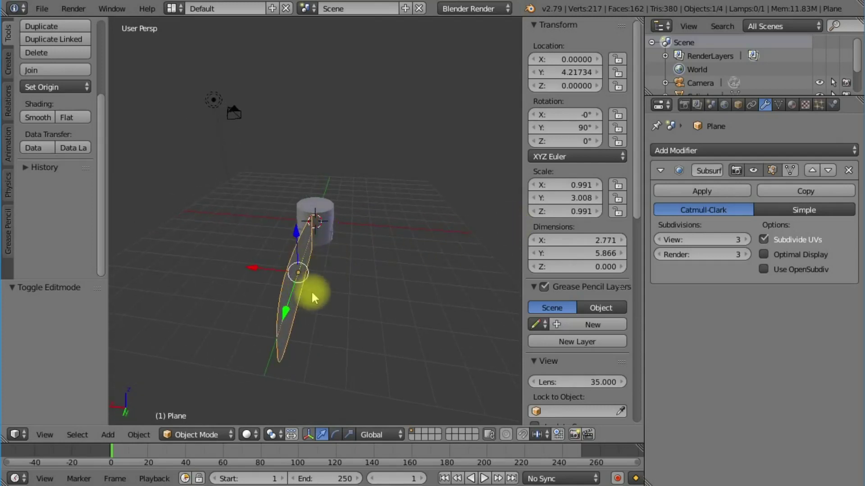
pyautogui.moveTo(312, 293); pyautogui.dragTo(386, 276, button='middle')
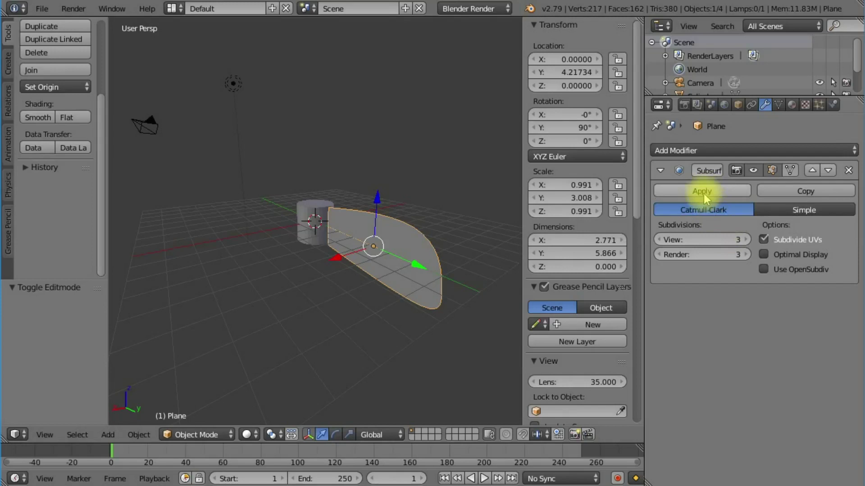
pyautogui.click(703, 194)
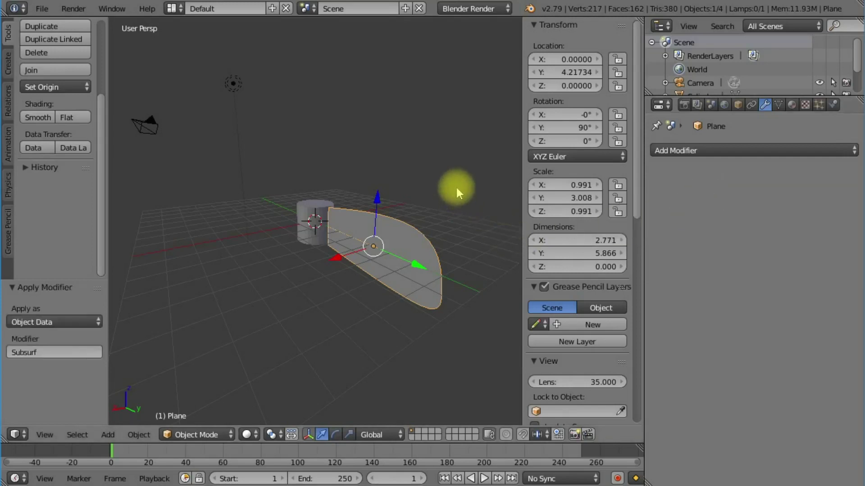
# Select all of the blade plane's vertices and extrude them 0.156 along the normal.
pyautogui.press('Tab')
pyautogui.moveTo(464, 210); pyautogui.dragTo(406, 255, button='middle')
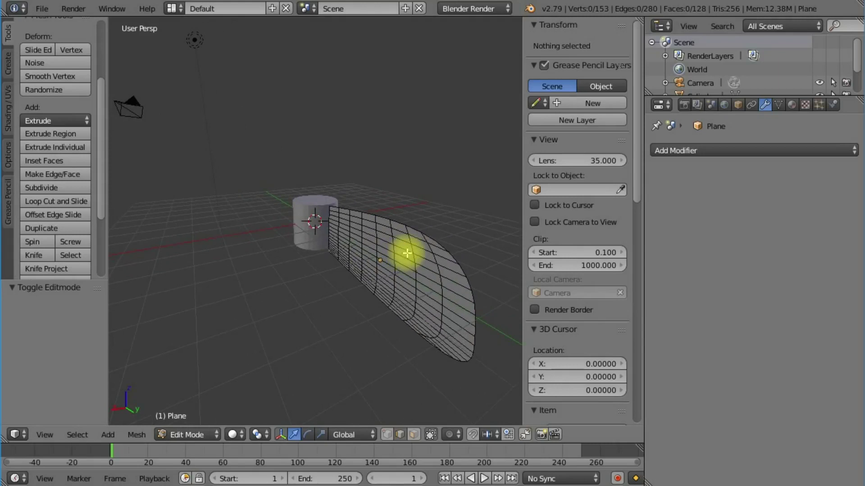
pyautogui.press('a')
pyautogui.moveTo(411, 203); pyautogui.dragTo(387, 261, button='middle')
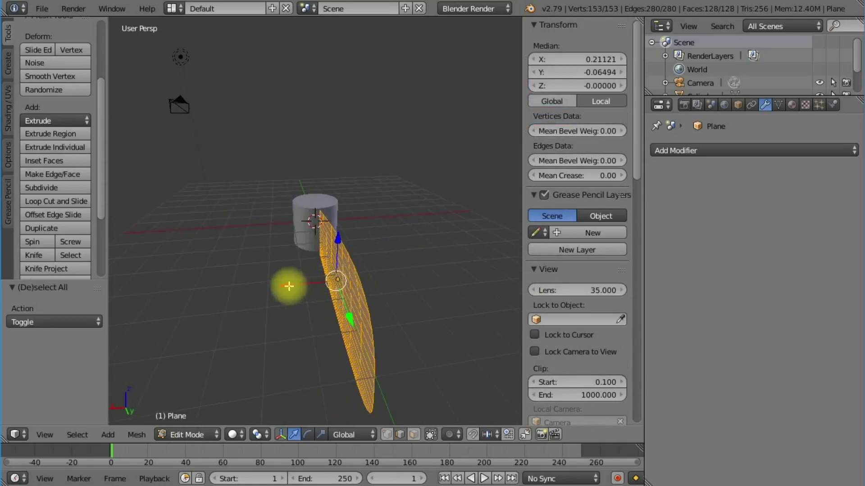
pyautogui.press('e')
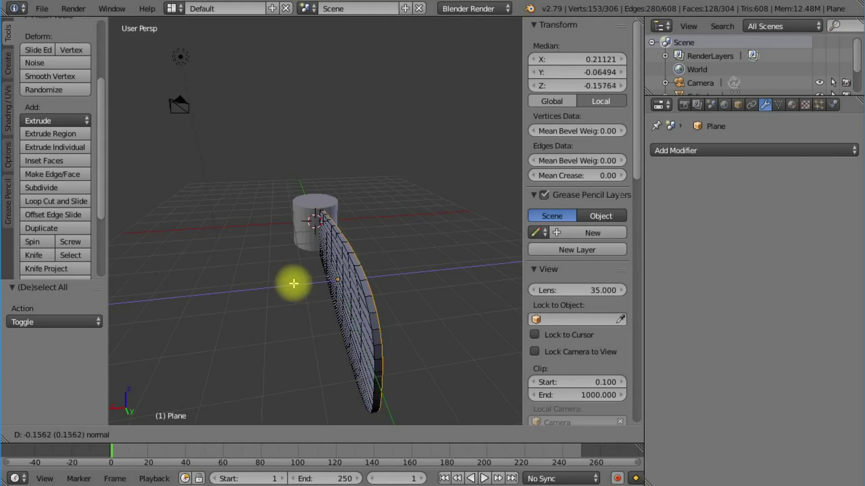
pyautogui.click(294, 283)
pyautogui.moveTo(386, 282); pyautogui.dragTo(396, 245, button='middle')
# In Object Mode, snap the 3D cursor to the world centre.
pyautogui.press('Tab')
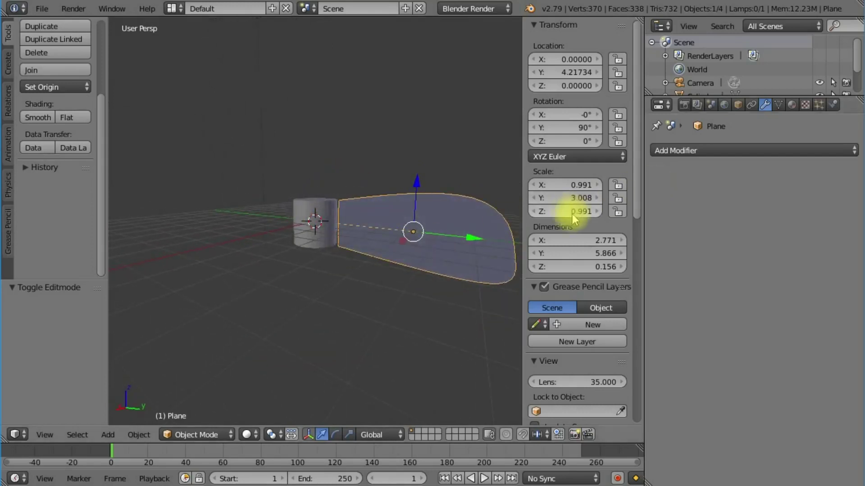
pyautogui.moveTo(444, 285); pyautogui.dragTo(372, 302, button='middle')
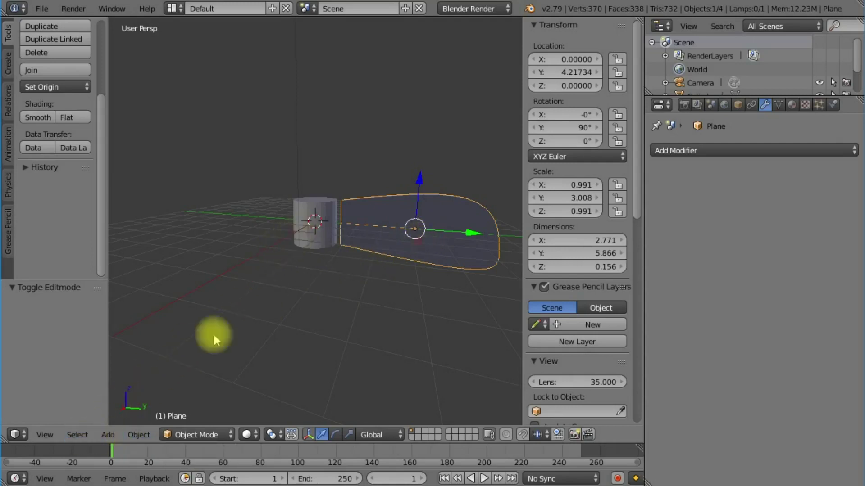
pyautogui.click(129, 435)
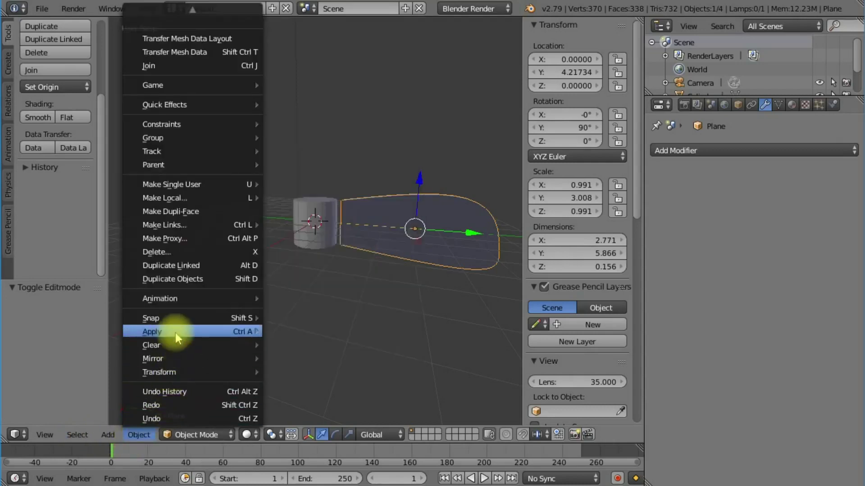
pyautogui.moveTo(181, 321)
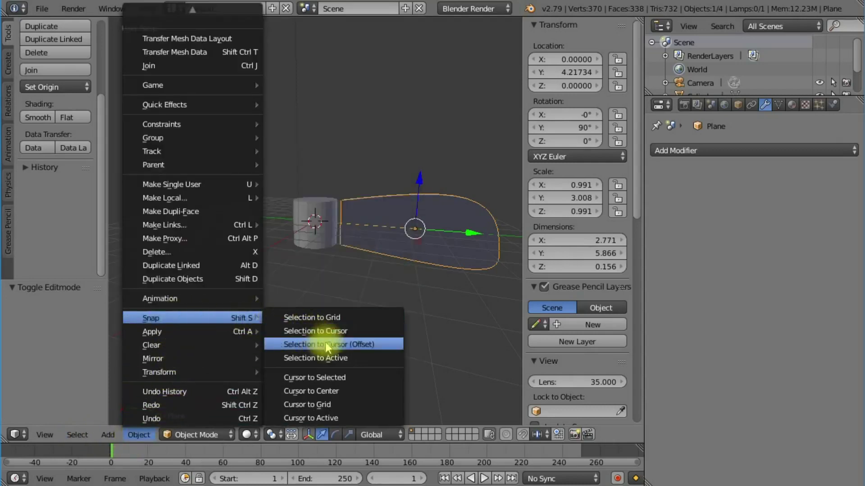
pyautogui.click(314, 390)
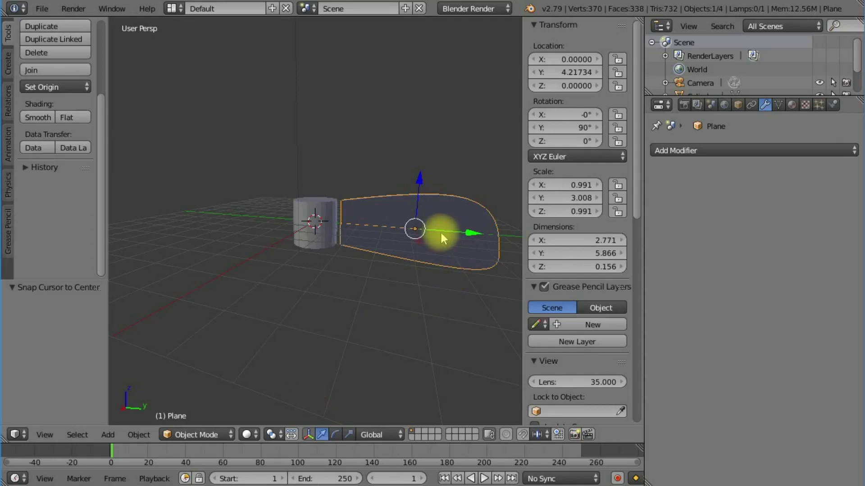
# Move the blade's origin to the 3D cursor so its location reads 0, 0, 0.
pyautogui.click(138, 435)
pyautogui.moveTo(172, 372)
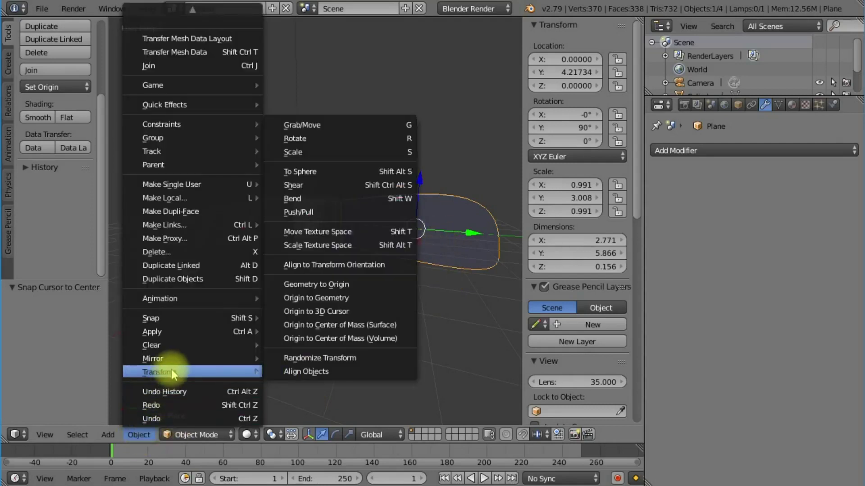
pyautogui.click(334, 313)
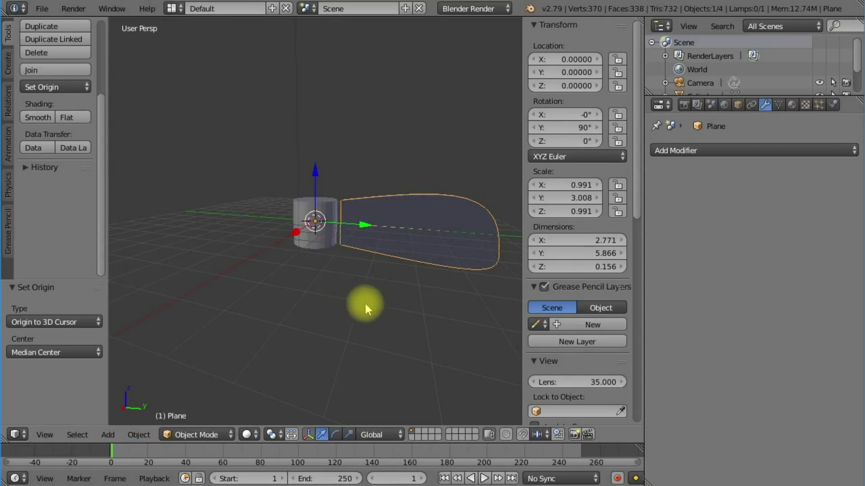
pyautogui.moveTo(377, 293); pyautogui.dragTo(344, 330, button='middle')
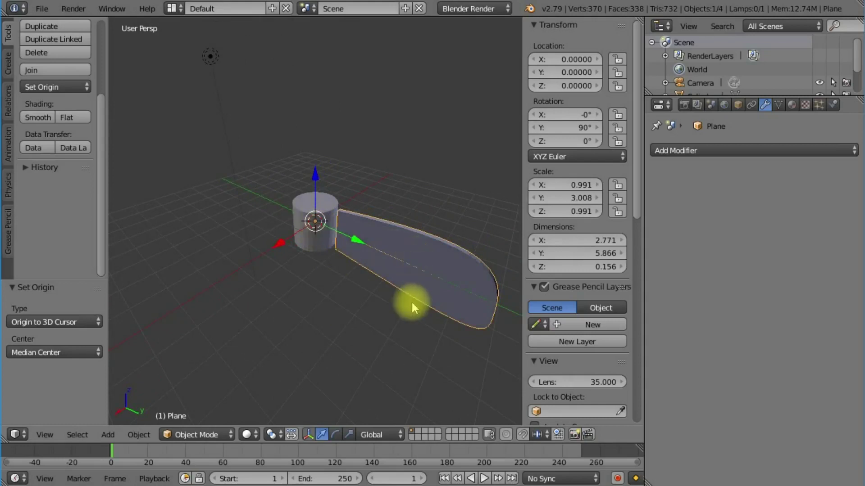
pyautogui.moveTo(409, 303); pyautogui.dragTo(370, 275, button='middle')
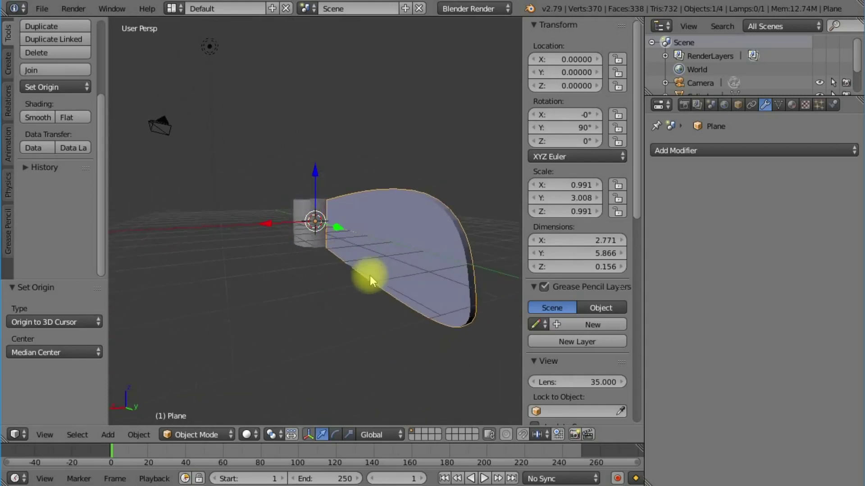
# Add a Simple Deform twist modifier to the blade with the Cylinder as its origin.
pyautogui.click(743, 153)
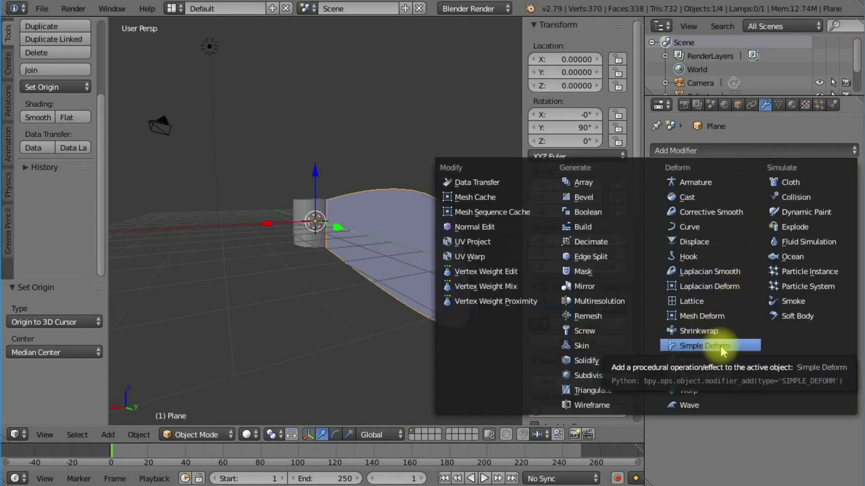
pyautogui.click(703, 346)
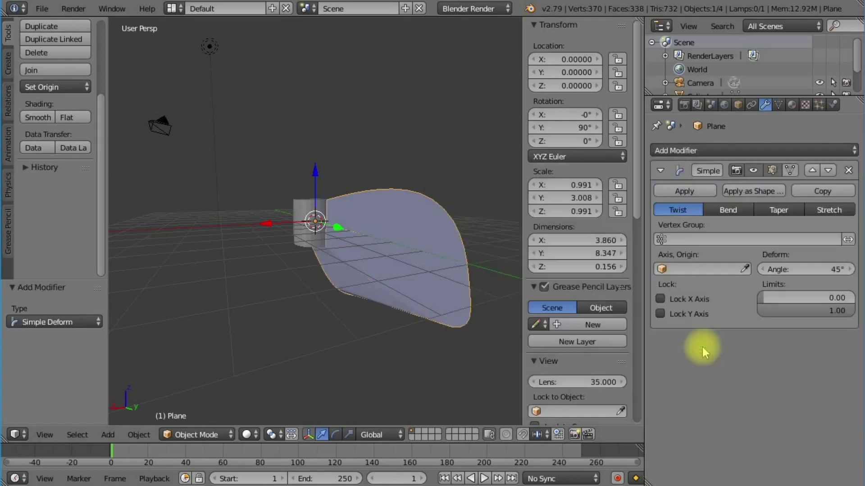
pyautogui.moveTo(486, 291); pyautogui.dragTo(147, 277, button='middle')
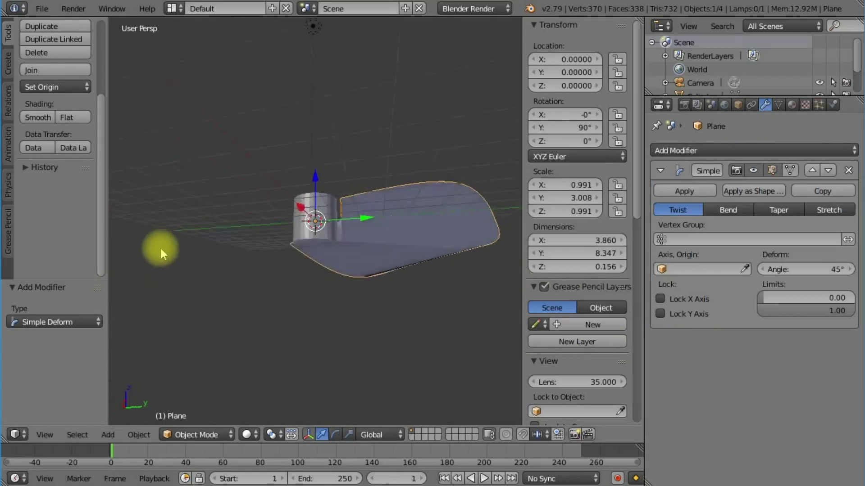
pyautogui.moveTo(160, 247); pyautogui.dragTo(128, 294, button='middle')
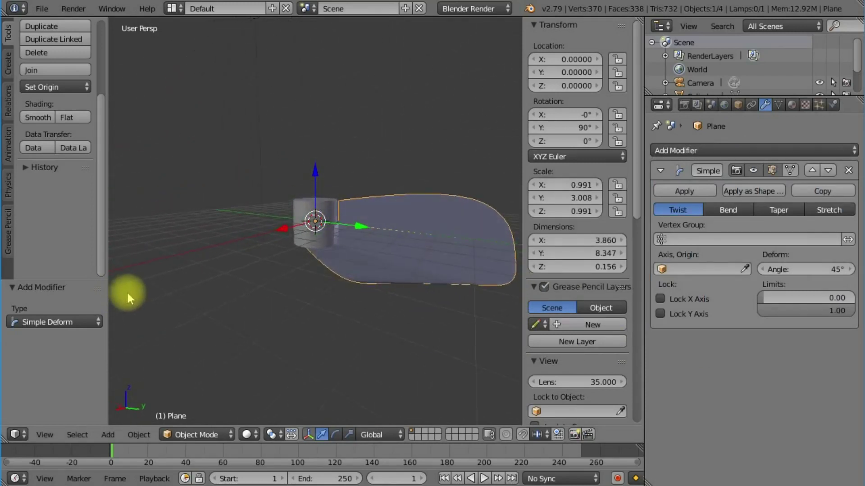
pyautogui.click(694, 270)
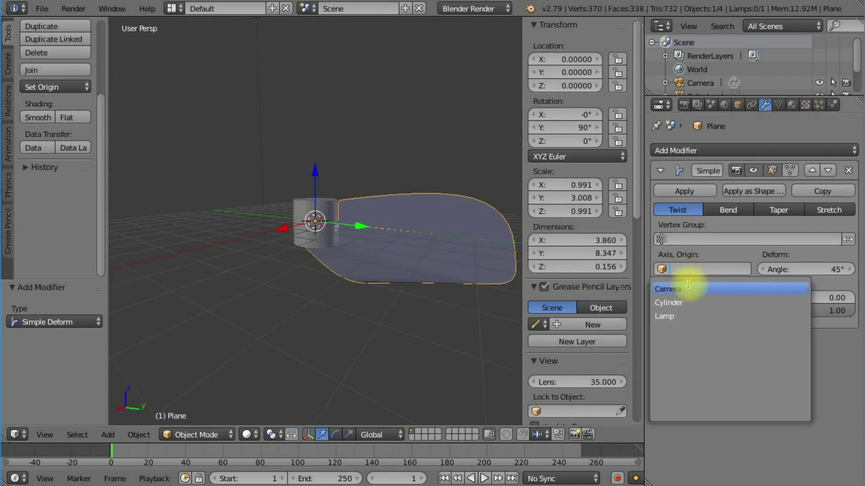
pyautogui.click(679, 303)
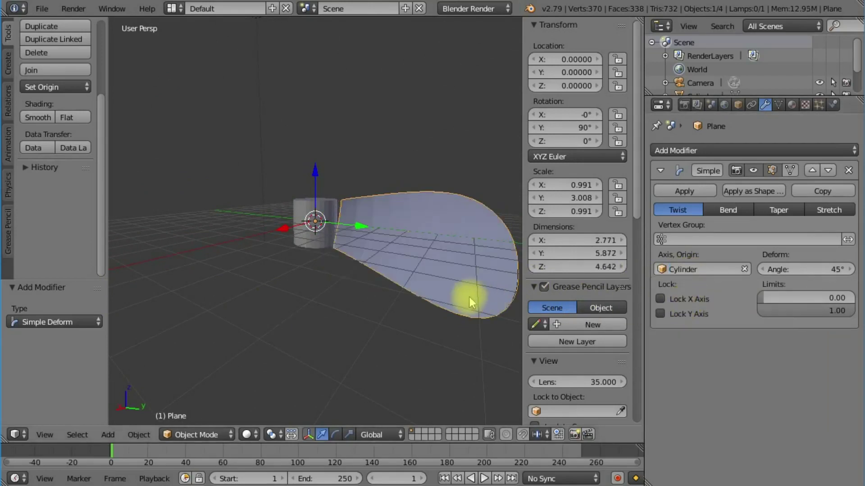
pyautogui.moveTo(469, 296); pyautogui.dragTo(425, 293, button='middle')
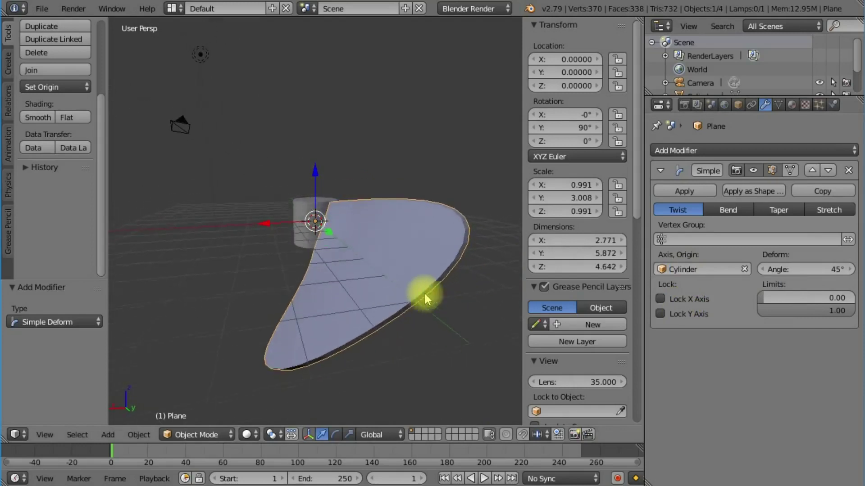
# Set the Simple Deform twist angle to 90°.
pyautogui.click(815, 269)
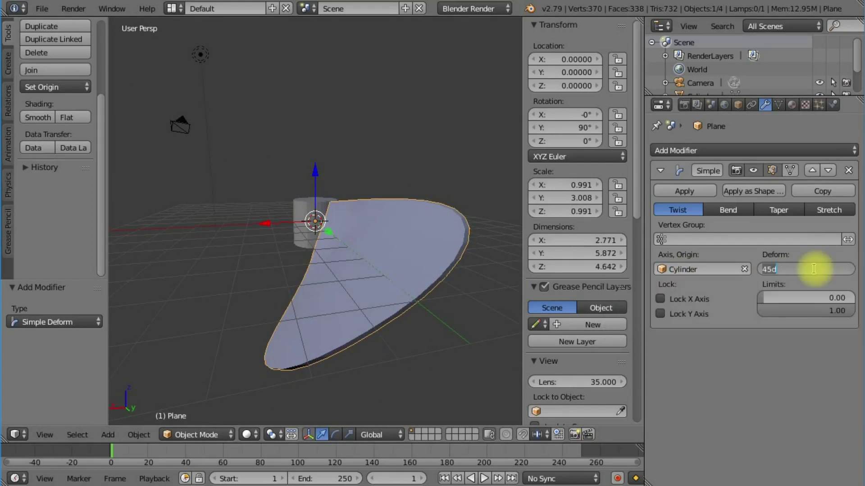
pyautogui.write('90')
pyautogui.press('Return')
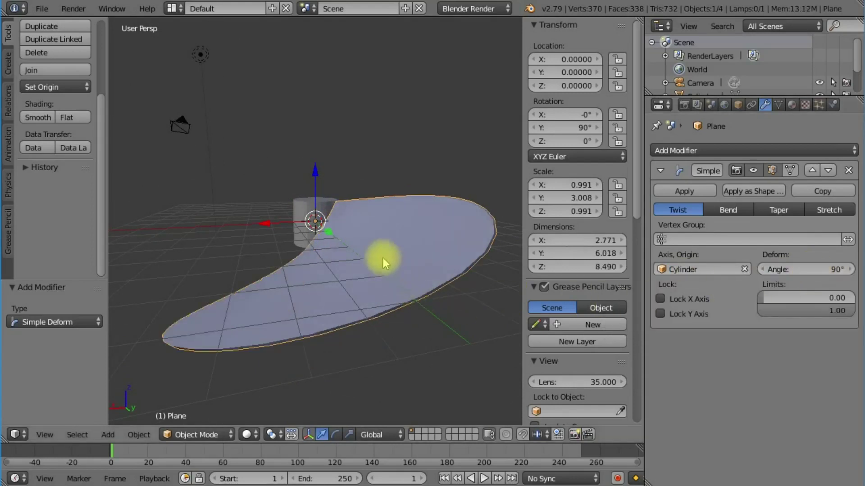
pyautogui.moveTo(380, 255); pyautogui.dragTo(459, 303, button='middle')
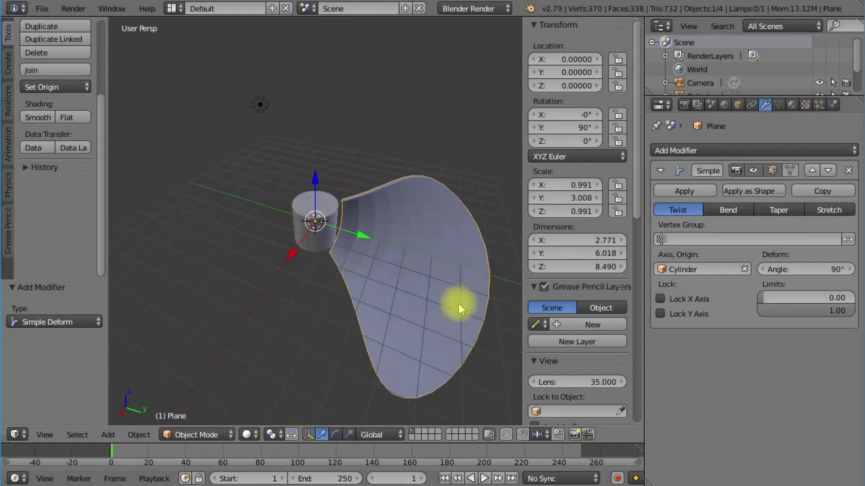
# Apply the Simple Deform modifier, baking the 90° twist into the blade mesh.
pyautogui.click(684, 196)
pyautogui.moveTo(468, 240); pyautogui.dragTo(405, 220, button='middle')
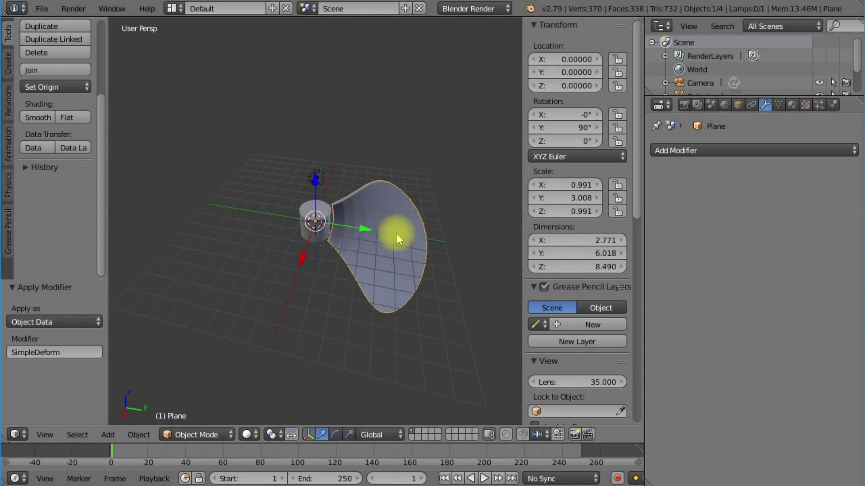
# Duplicate the twisted blade in place and rotate the copy 120° about the Z axis.
pyautogui.hotkey('shift', 'd')
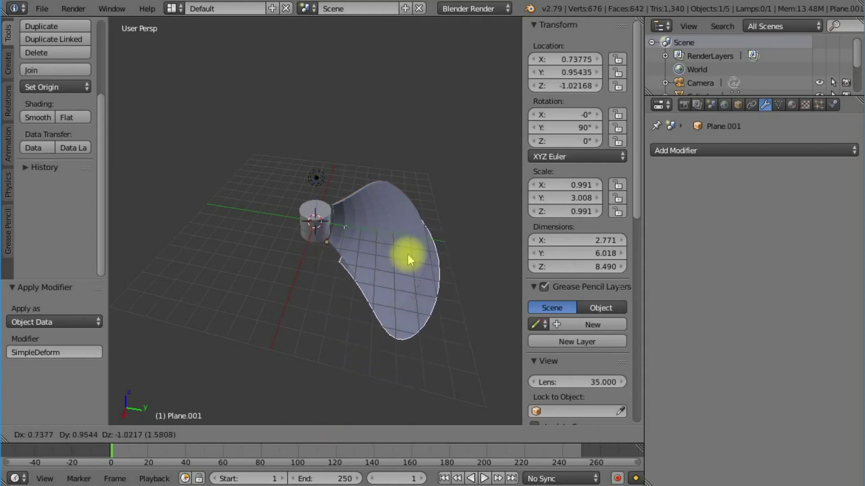
pyautogui.rightClick(408, 255)
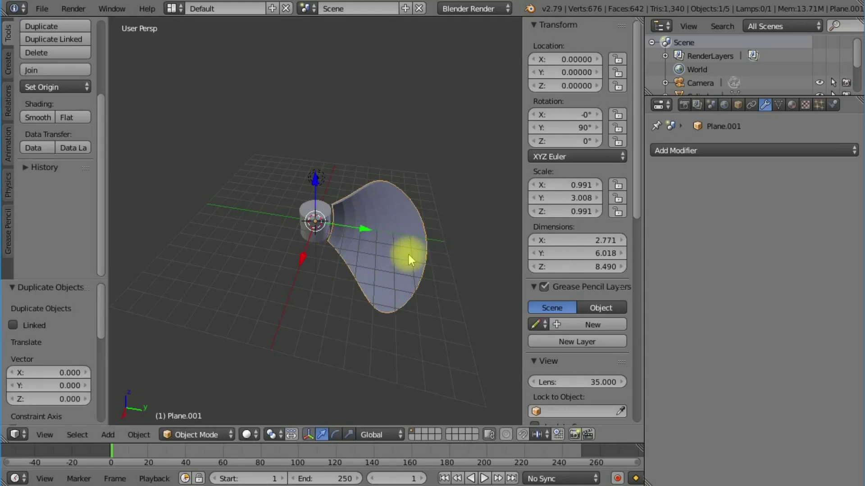
pyautogui.press('r')
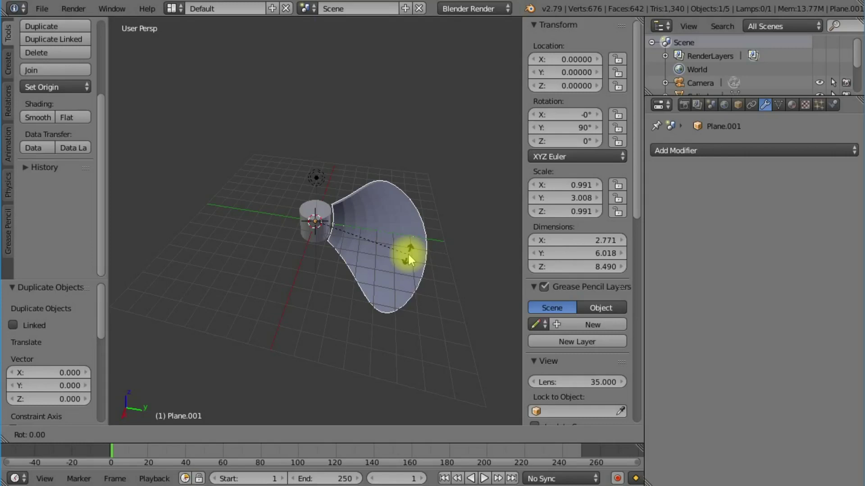
pyautogui.press('z')
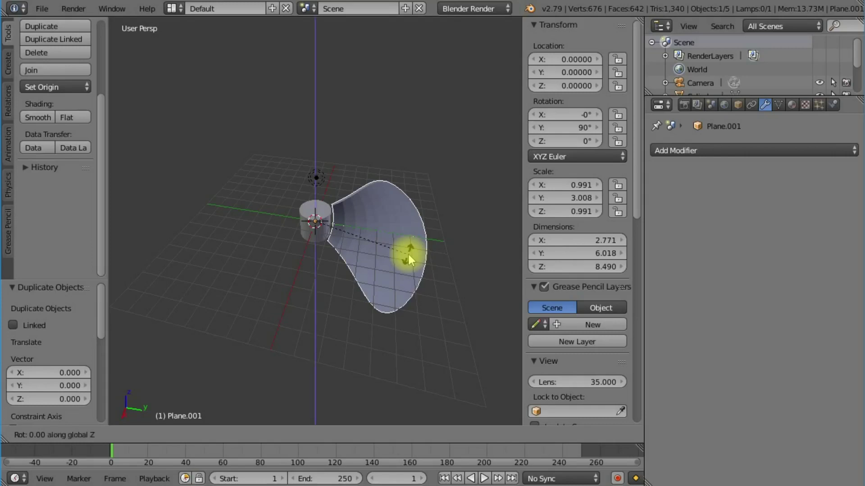
pyautogui.write('120')
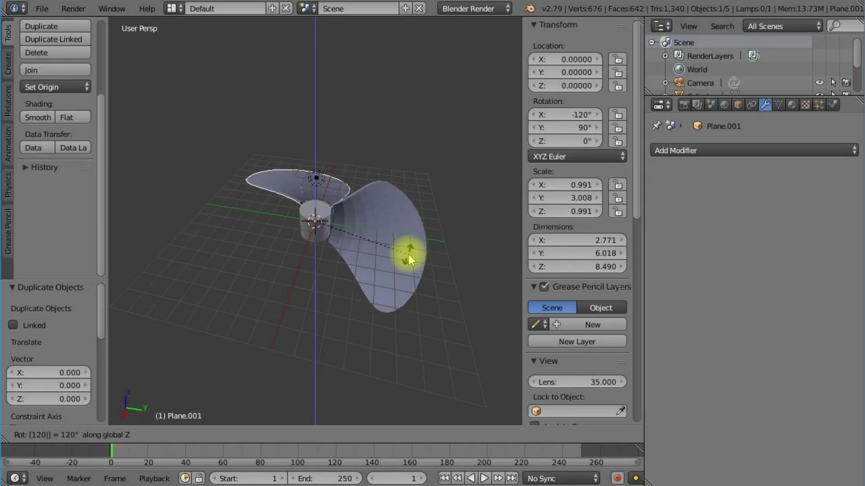
pyautogui.press('Return')
pyautogui.moveTo(409, 255); pyautogui.dragTo(280, 200, button='middle')
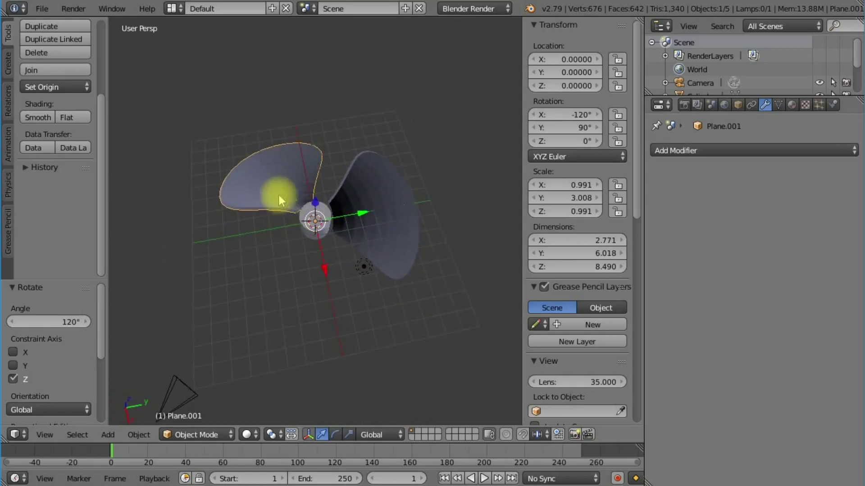
# Duplicate the second blade in place and rotate the copy another 120° about Z.
pyautogui.hotkey('shift', 'd')
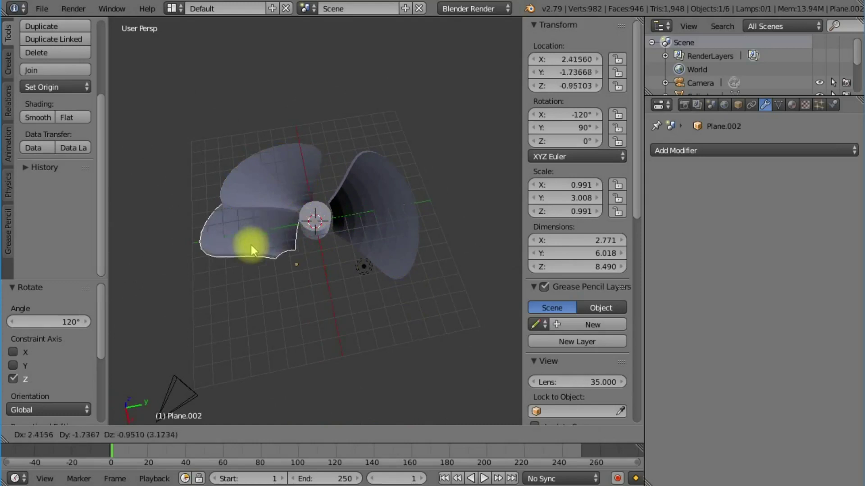
pyautogui.rightClick(267, 205)
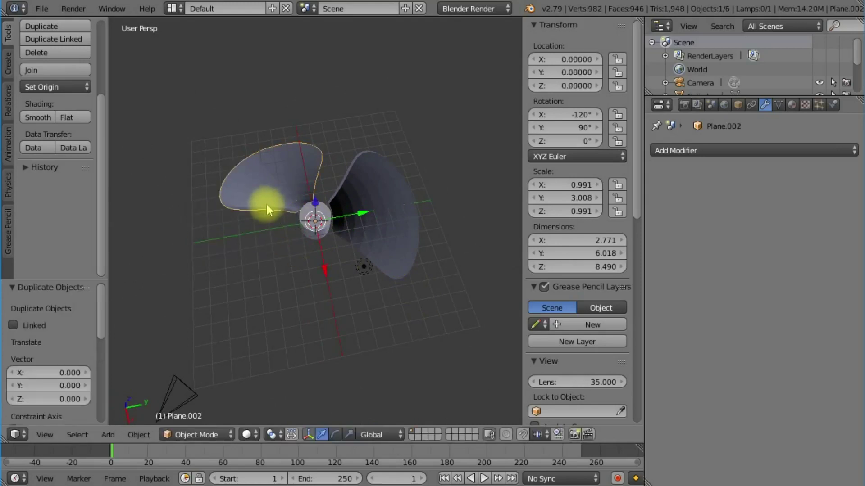
pyautogui.press('r')
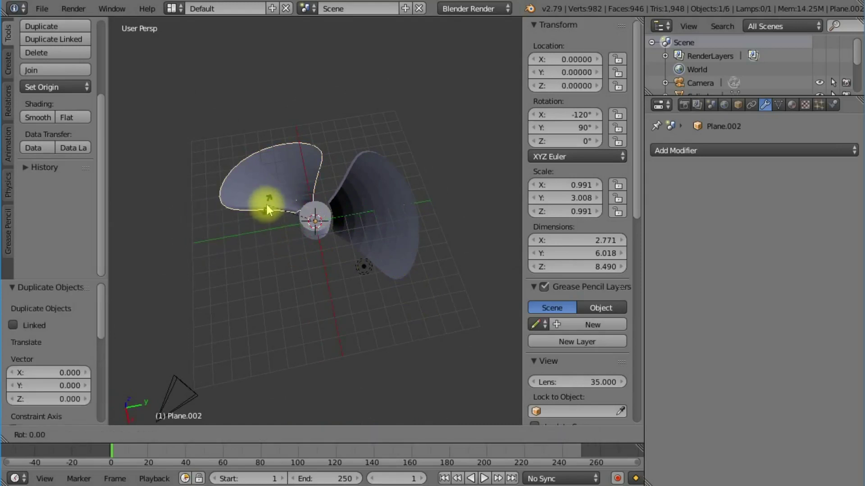
pyautogui.write('z')
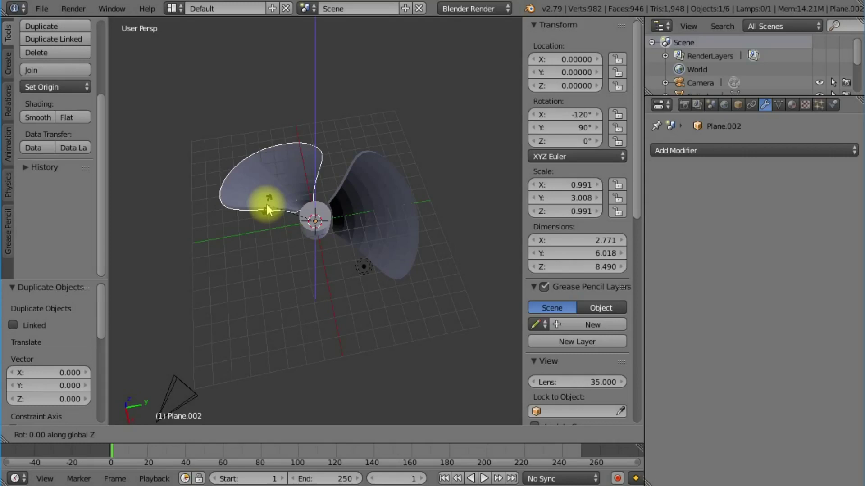
pyautogui.write('120')
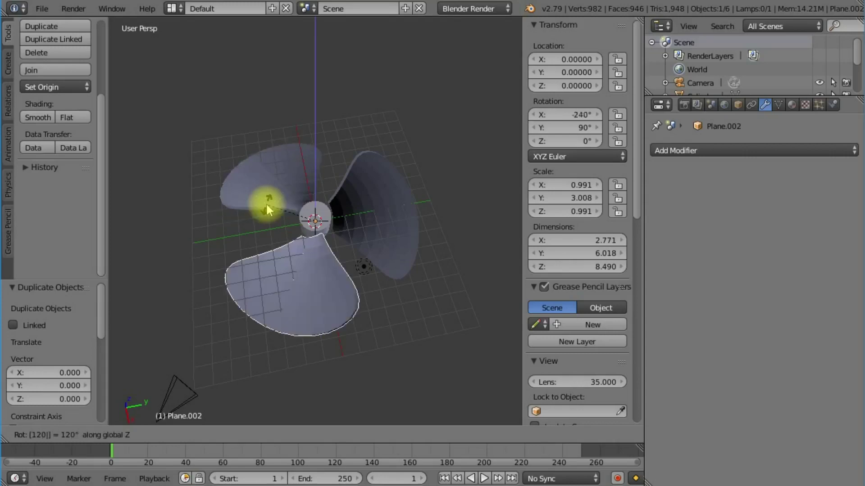
pyautogui.press('Return')
pyautogui.moveTo(331, 272); pyautogui.dragTo(407, 286, button='middle')
# Select the cylinder hub, scale it uniformly to 1.426, and enter Edit Mode.
pyautogui.scroll(2, 406, 280)
pyautogui.moveTo(345, 253)
pyautogui.mouseDown(button='middle')
pyautogui.moveTo(364, 273)
pyautogui.moveTo(404, 252)
pyautogui.moveTo(378, 234)
pyautogui.moveTo(368, 260)
pyautogui.moveTo(342, 241)
pyautogui.mouseUp(button='middle')
pyautogui.rightClick(331, 228)
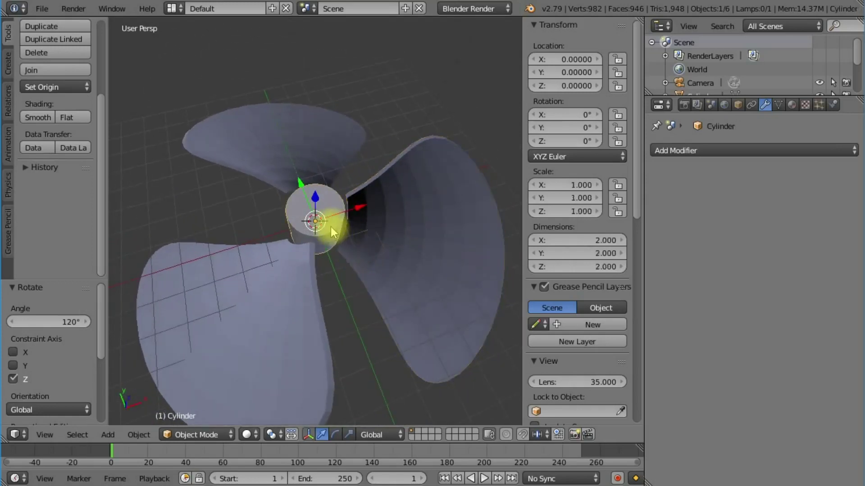
pyautogui.press('s')
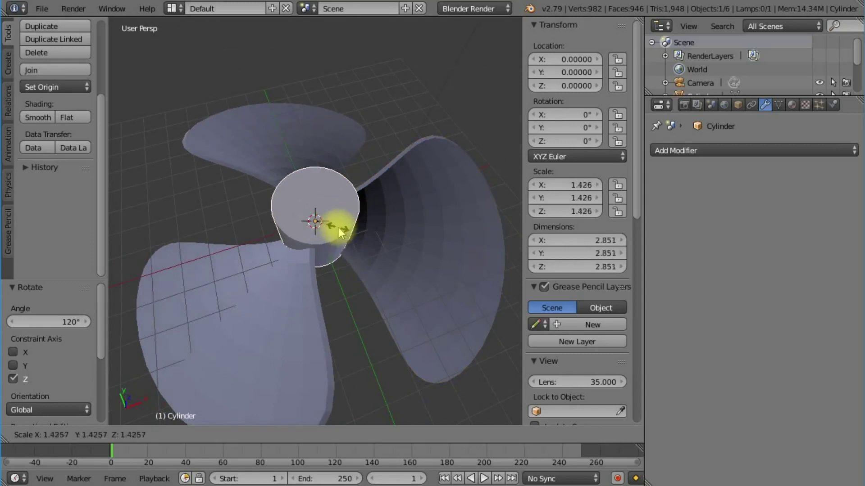
pyautogui.click(339, 228)
pyautogui.moveTo(353, 272); pyautogui.dragTo(420, 284, button='middle')
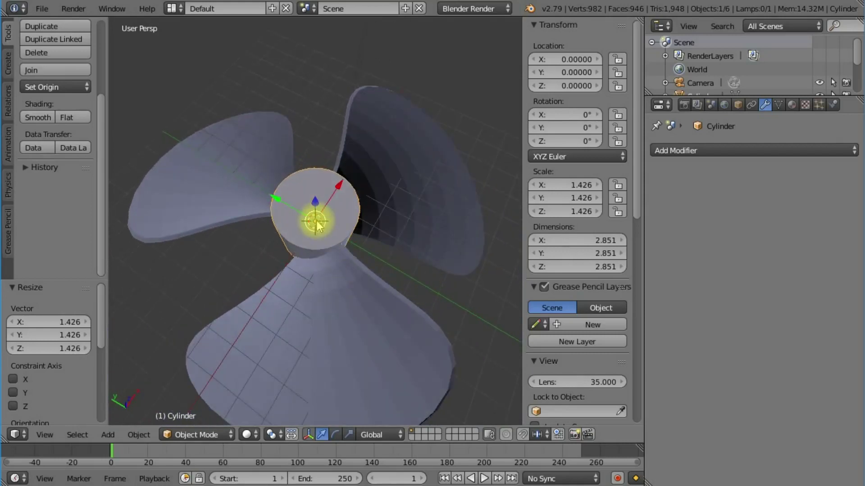
pyautogui.press('Tab')
pyautogui.moveTo(339, 237); pyautogui.dragTo(309, 367, button='middle')
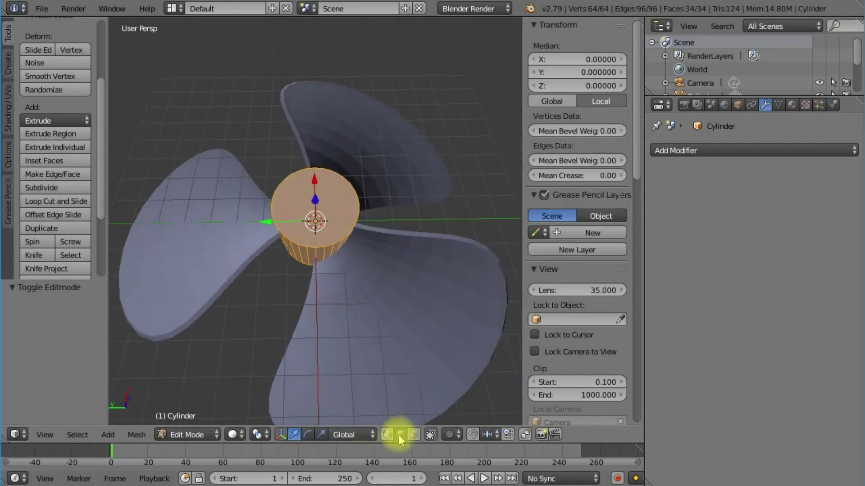
# In face select mode, delete the hub's top and bottom cap faces, then return to Object Mode.
pyautogui.click(412, 434)
pyautogui.click(330, 218)
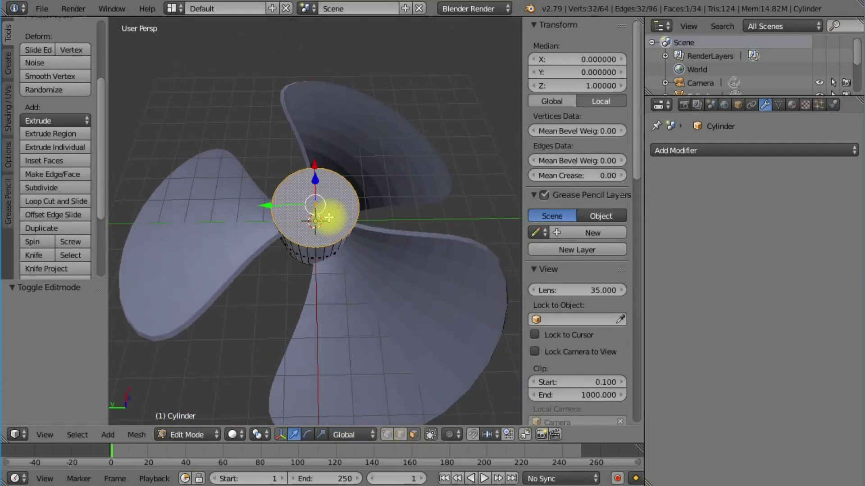
pyautogui.press('x')
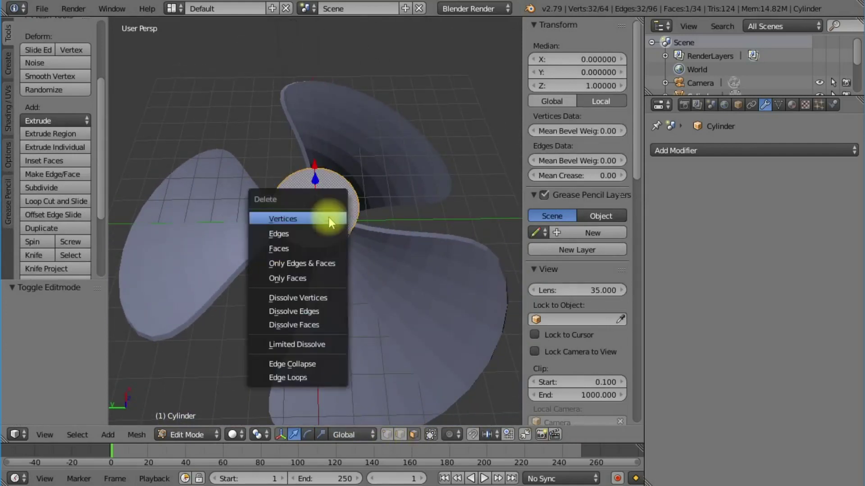
pyautogui.click(316, 251)
pyautogui.moveTo(348, 273); pyautogui.dragTo(386, 116, button='middle')
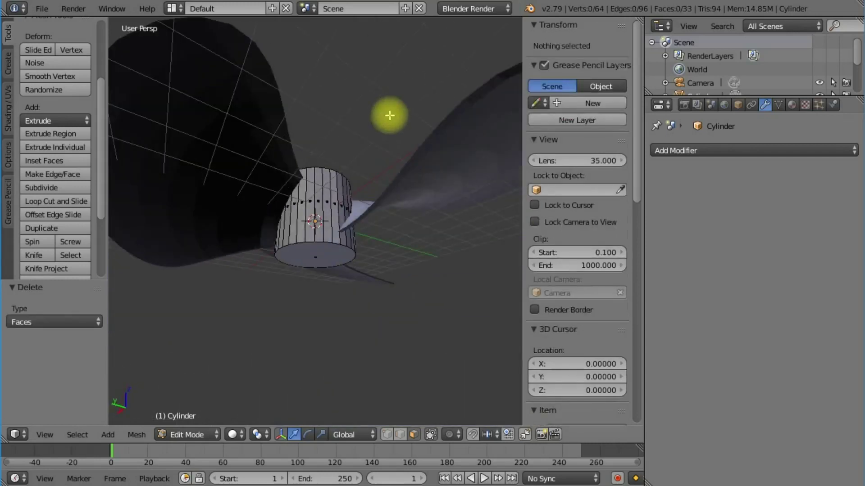
pyautogui.click(316, 257)
pyautogui.press('x')
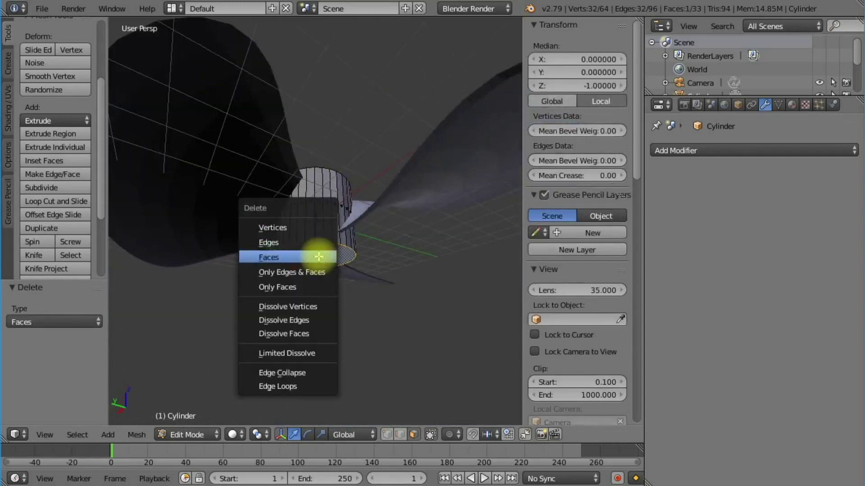
pyautogui.click(314, 251)
pyautogui.moveTo(338, 232); pyautogui.dragTo(345, 363, button='middle')
pyautogui.press('Tab')
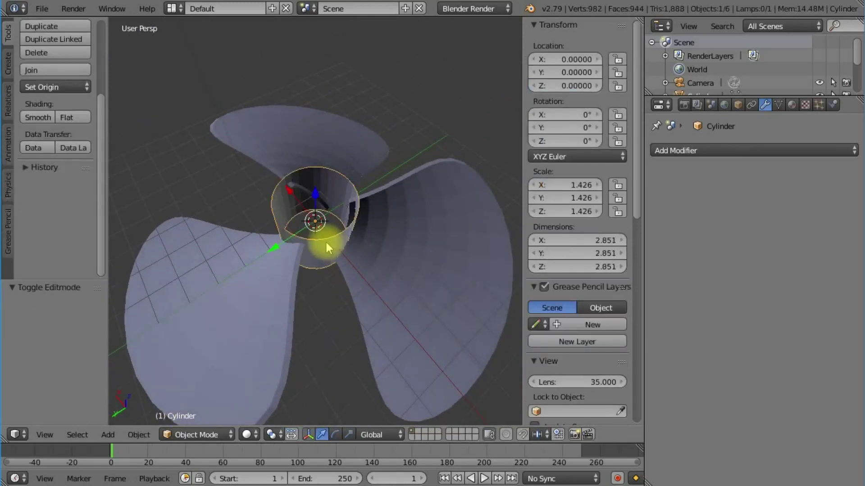
# Add a Solidify modifier to the hub and set its thickness to 0.4920.
pyautogui.moveTo(329, 247); pyautogui.dragTo(340, 259, button='middle')
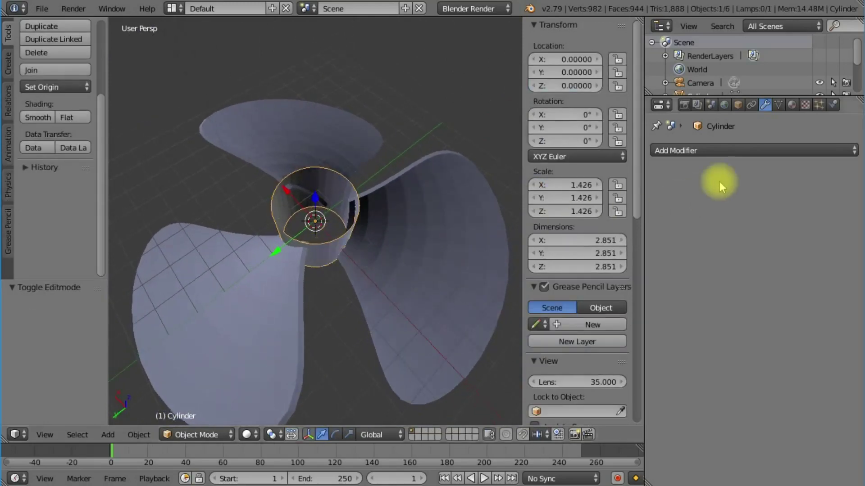
pyautogui.click(753, 152)
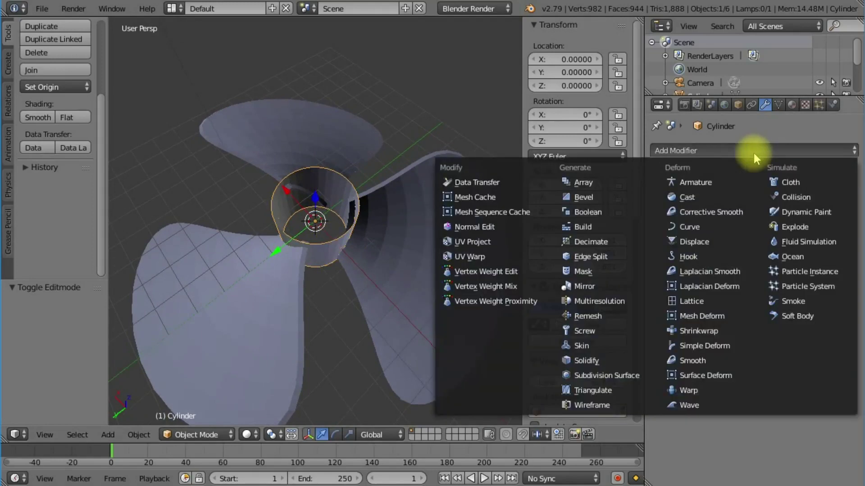
pyautogui.click(595, 360)
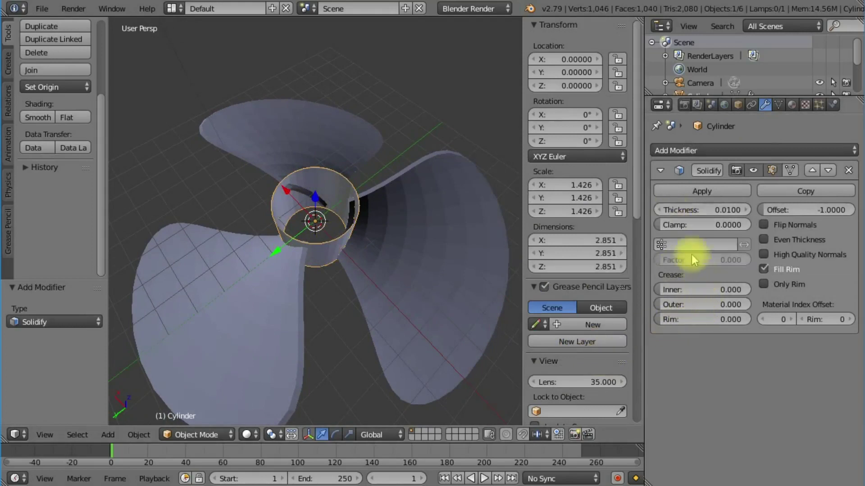
pyautogui.moveTo(685, 210); pyautogui.dragTo(771, 210)
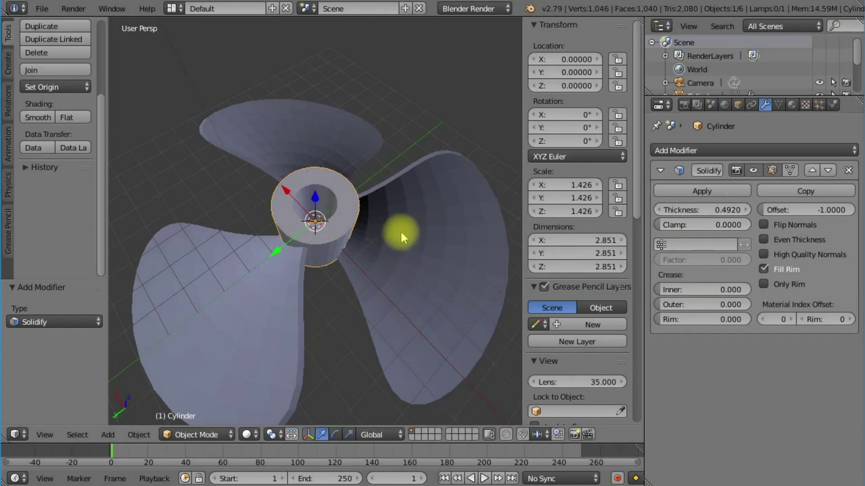
pyautogui.moveTo(401, 232); pyautogui.dragTo(432, 190, button='middle')
pyautogui.press('Tab')
pyautogui.press('Tab')
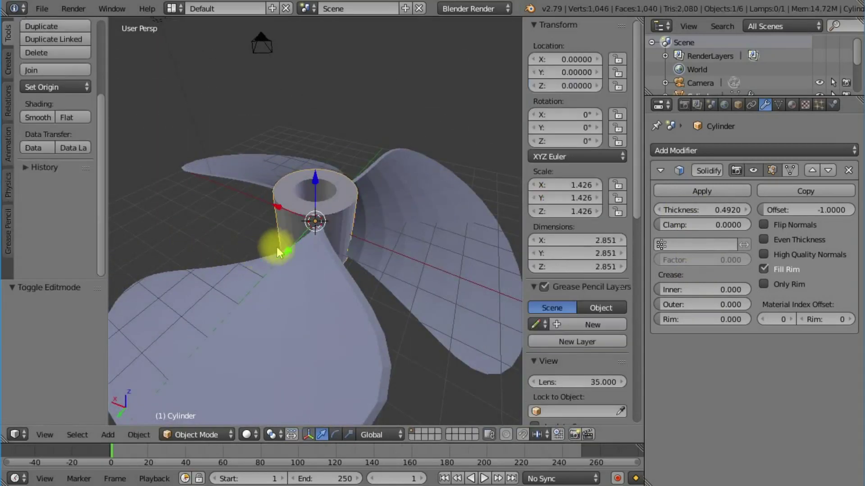